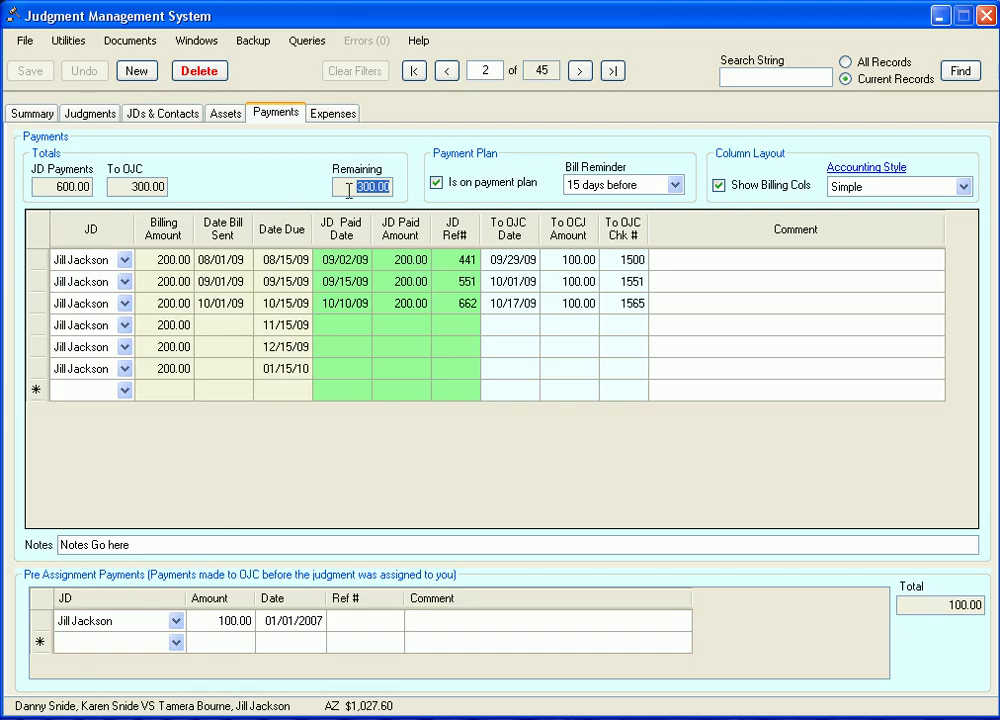
- Switch the payments table to the Escrow accounting style to view its extra columns, and return it to Simple
click(349, 190)
click(960, 187)
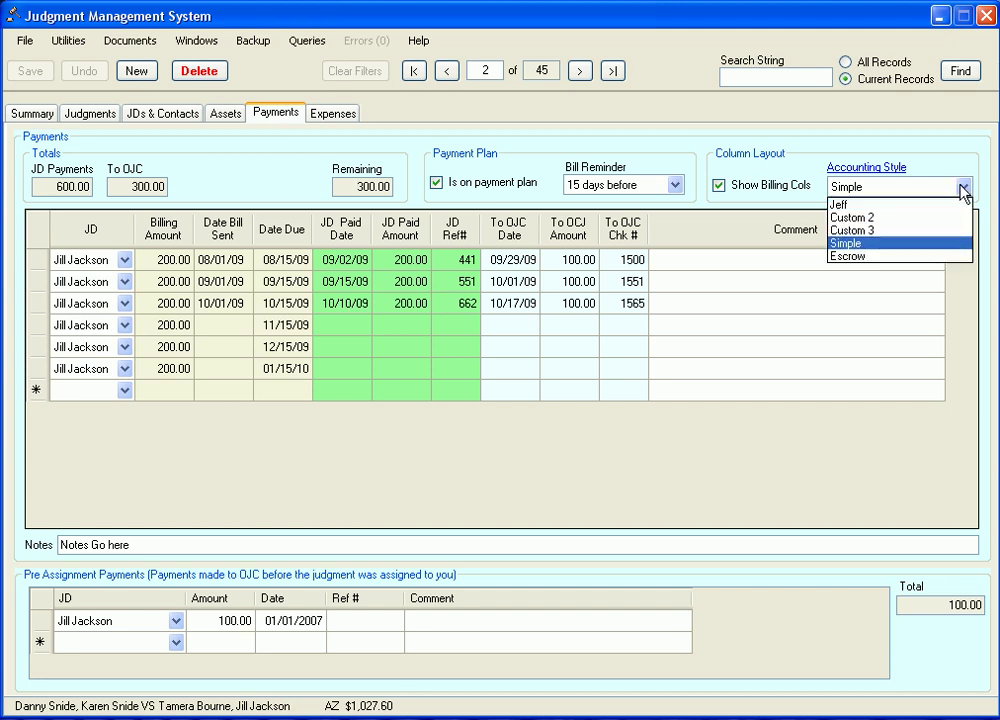
click(903, 258)
drag(645, 525, 620, 522)
click(963, 186)
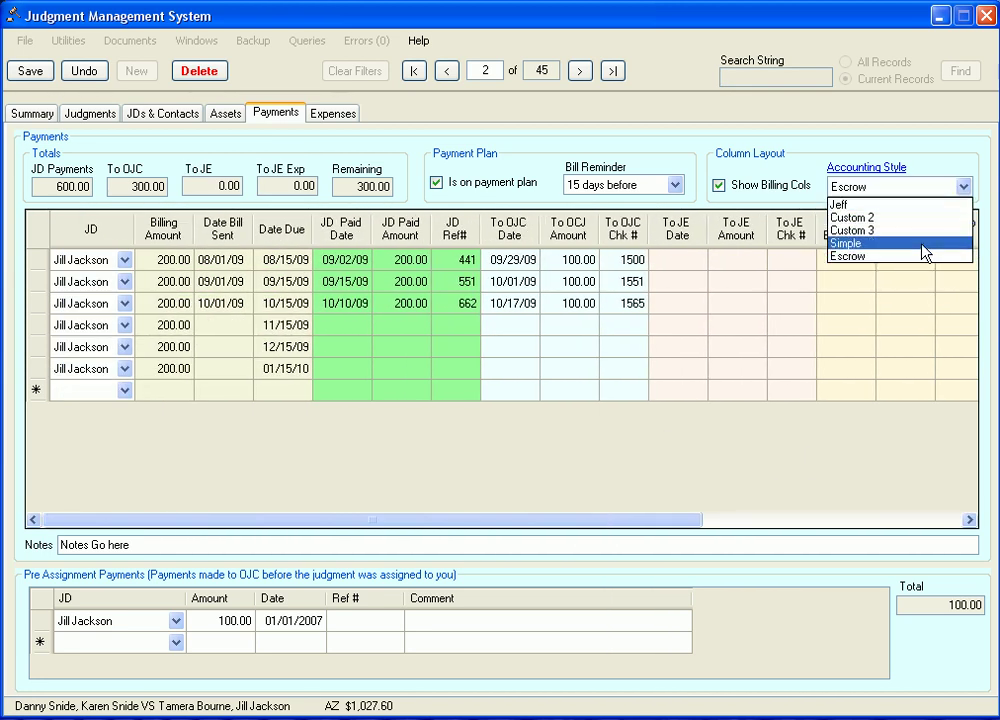
click(898, 246)
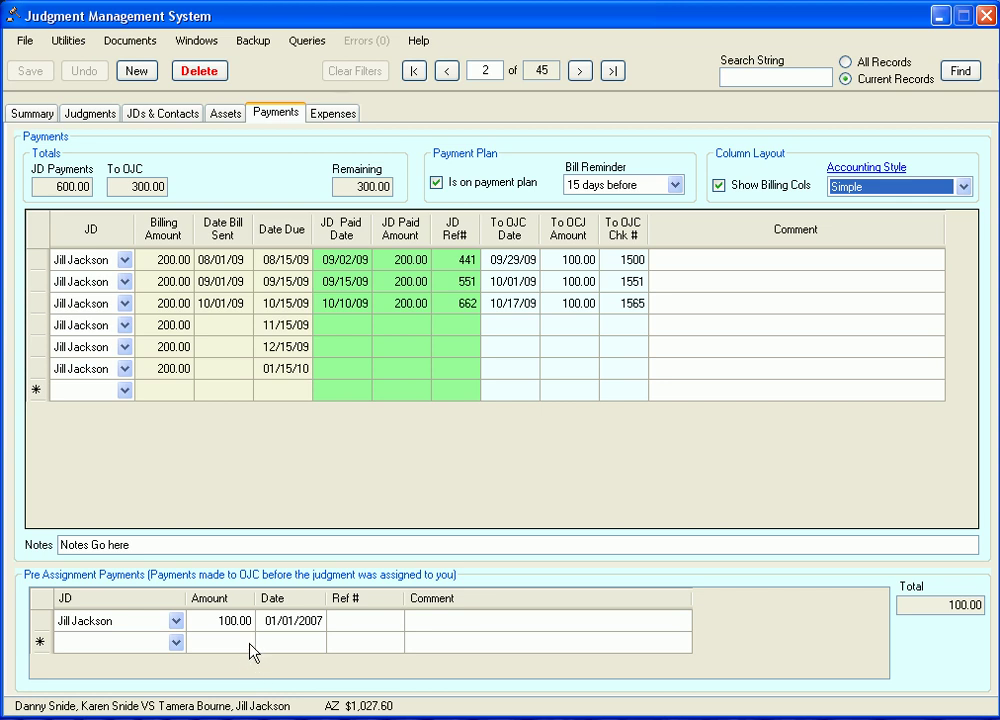
- Examine the pre-assignment payment's amount and reference fields and the pre-assignment total
click(218, 622)
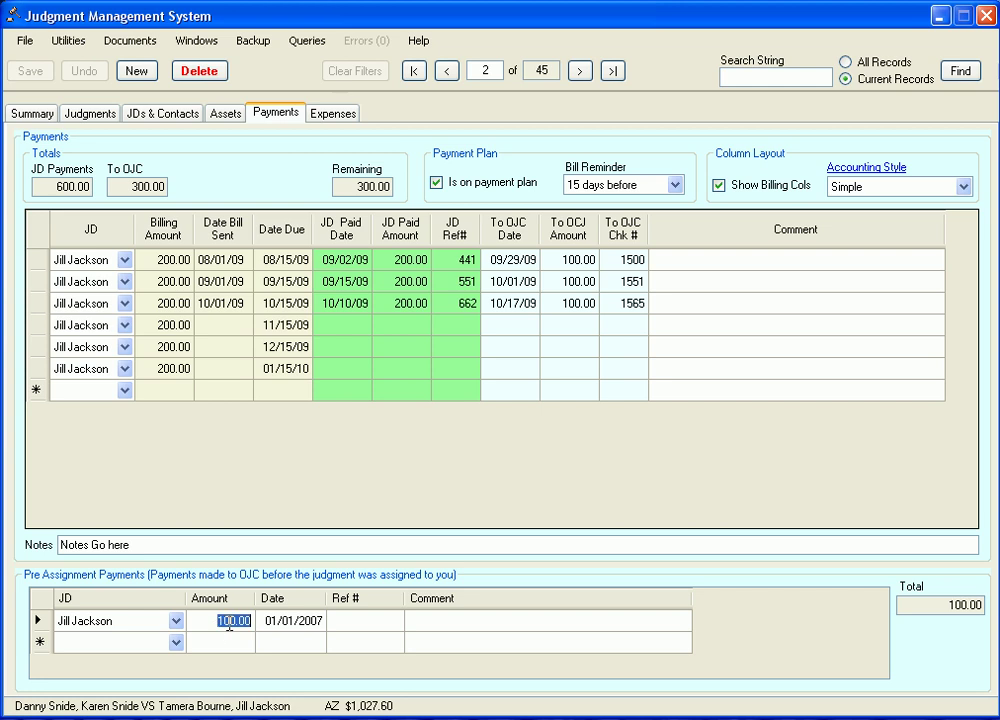
click(364, 624)
key(ctrl+Tab)
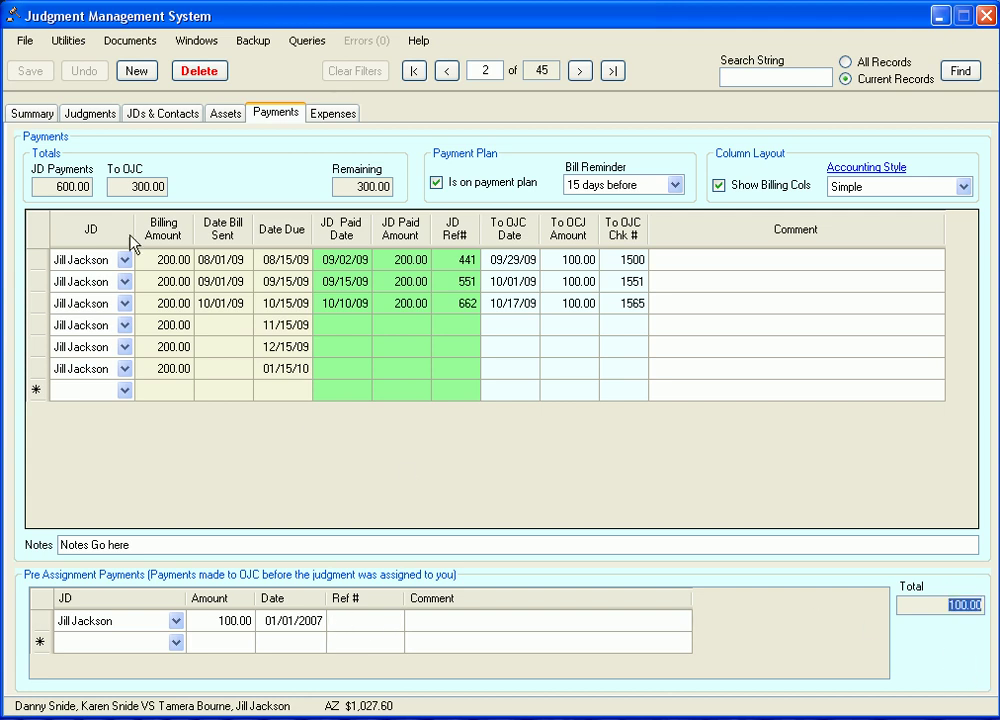
- Compare the debtor payments total with the pre- and post-assignment payments on the Arizona judgment, and return to the payments
click(57, 186)
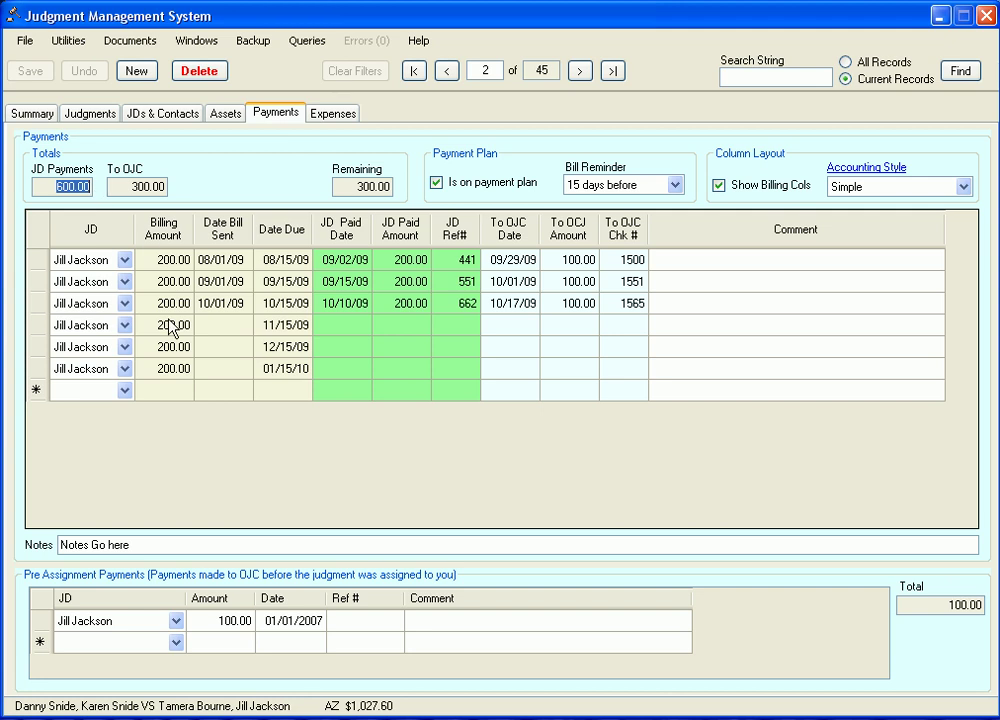
click(89, 113)
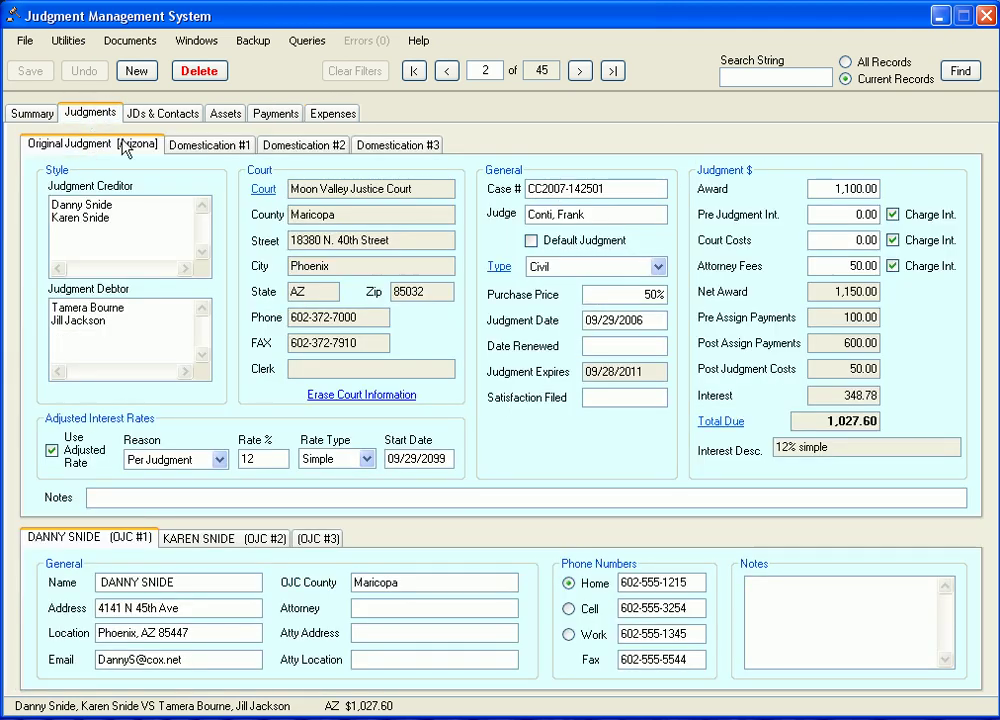
click(860, 318)
click(868, 342)
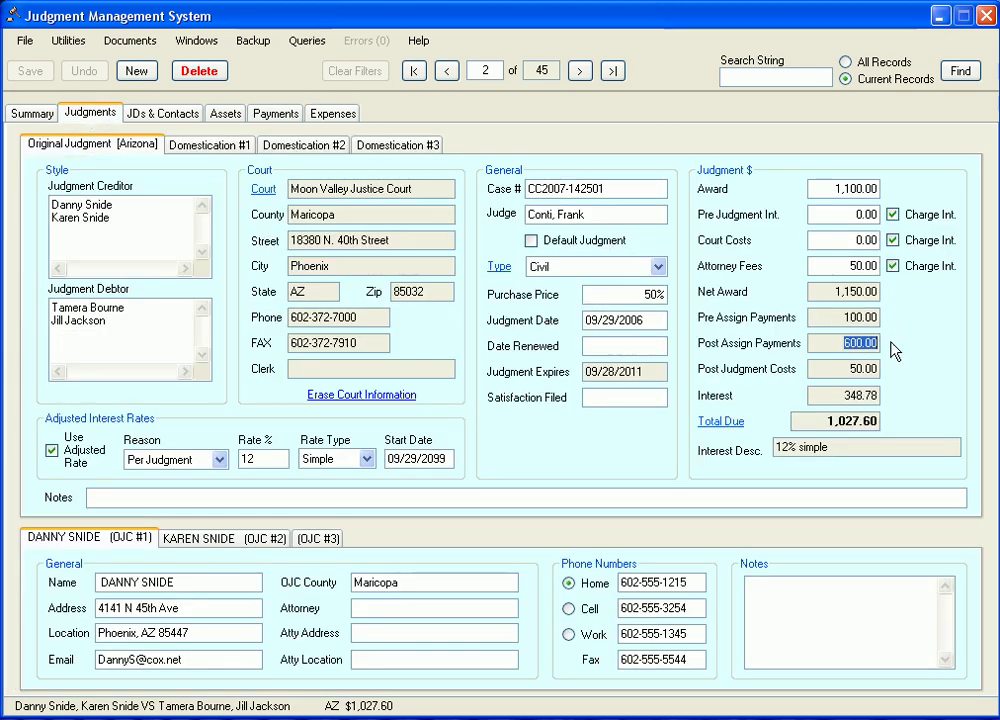
click(273, 113)
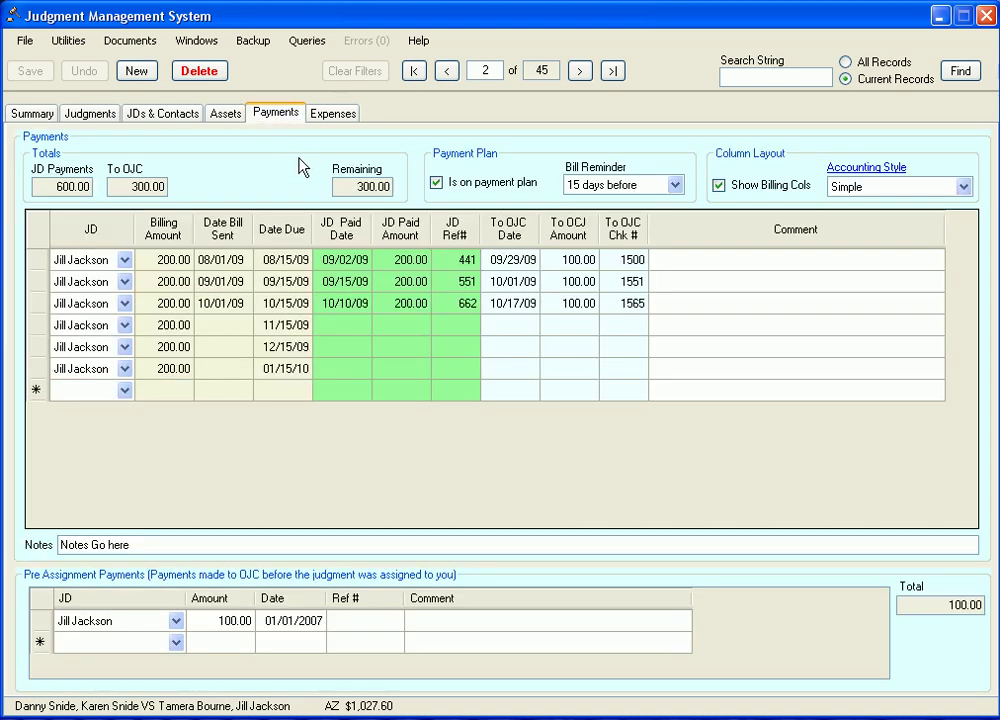
- Open the record's expenses and examine the garnishment filing and skip tracing entries
click(332, 114)
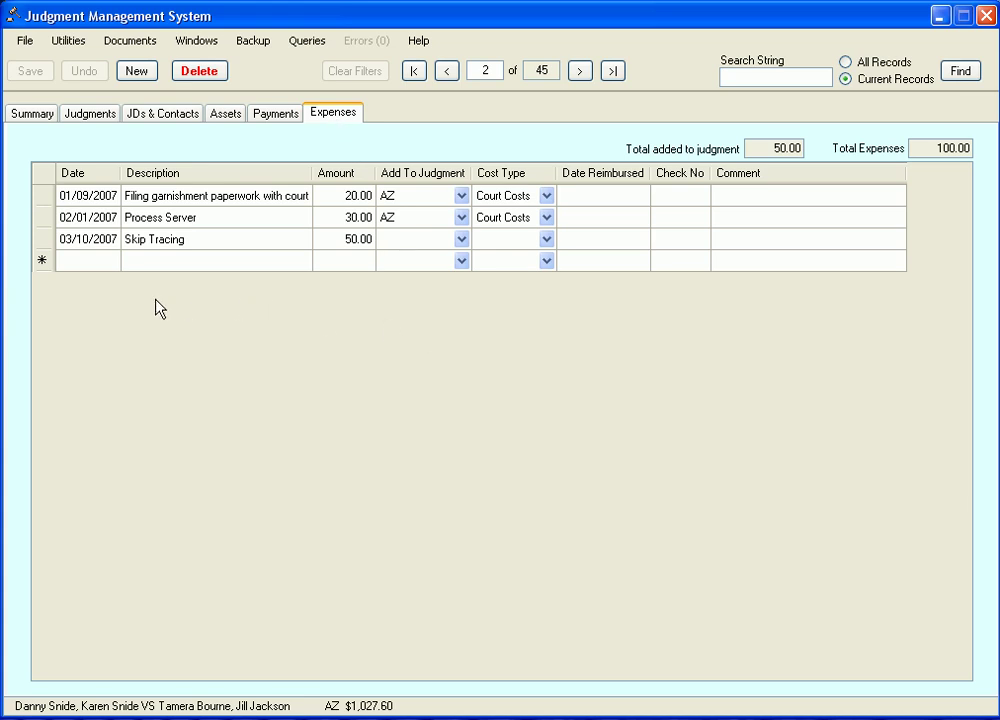
click(89, 194)
key(Tab)
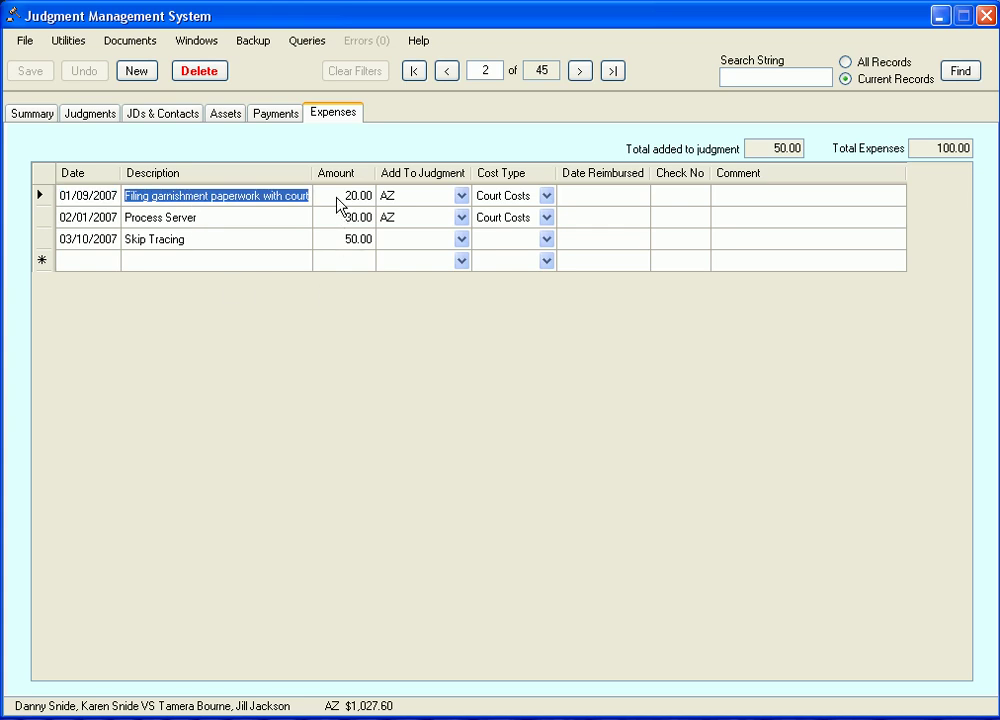
key(Tab)
key(Home)
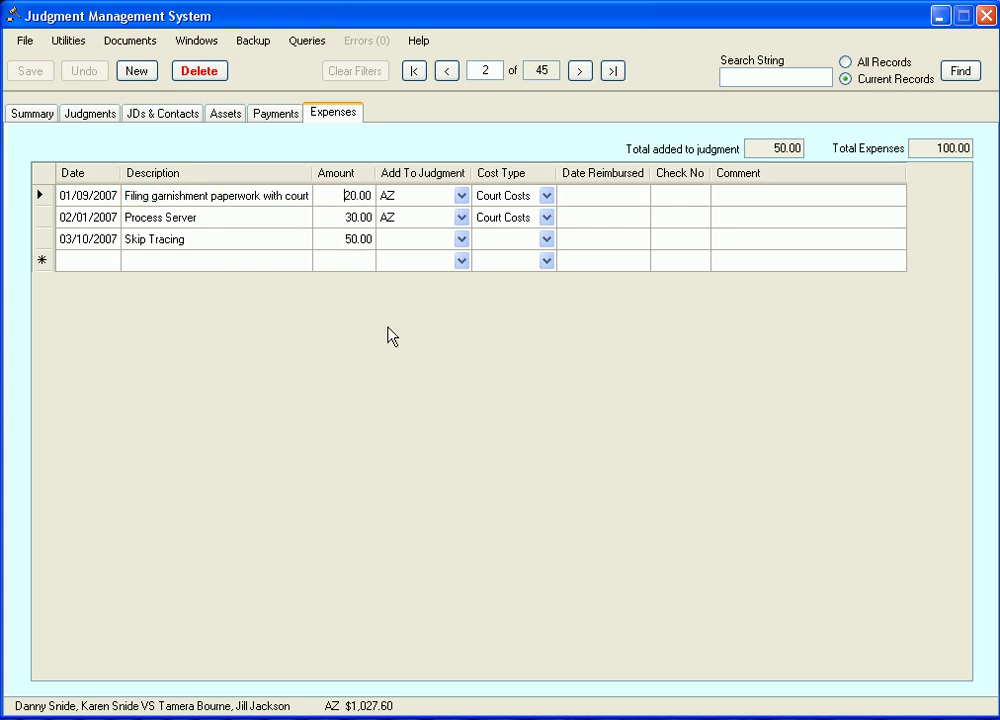
click(235, 203)
click(236, 196)
click(282, 194)
click(231, 239)
click(231, 239)
- Check the total expenses added to the judgment against the overall expense total
drag(760, 148, 804, 147)
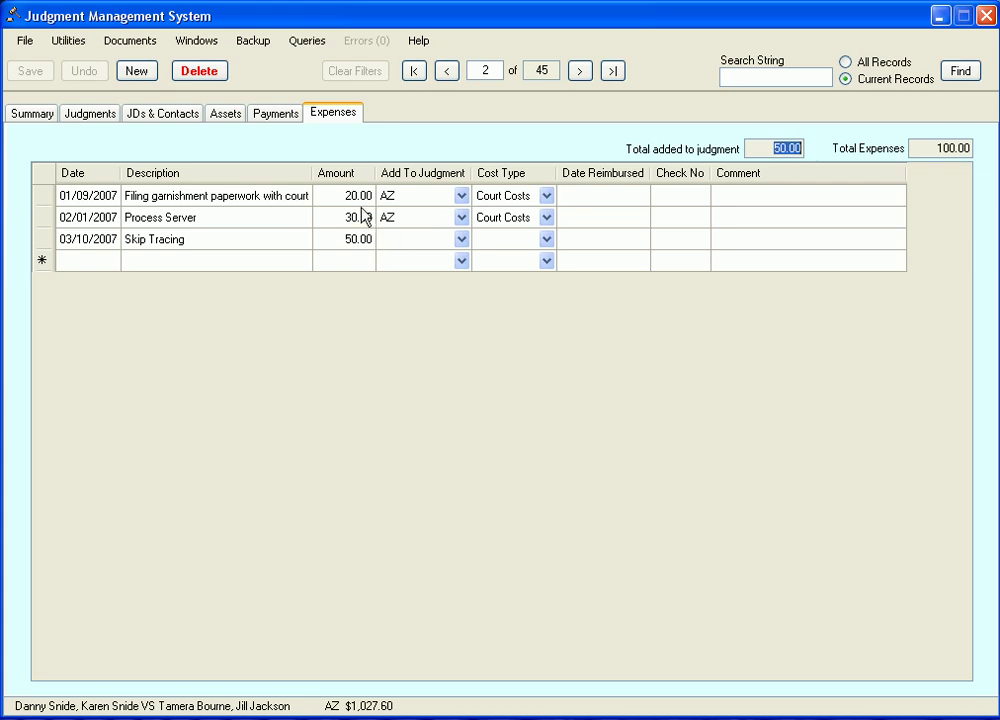
drag(913, 148, 970, 148)
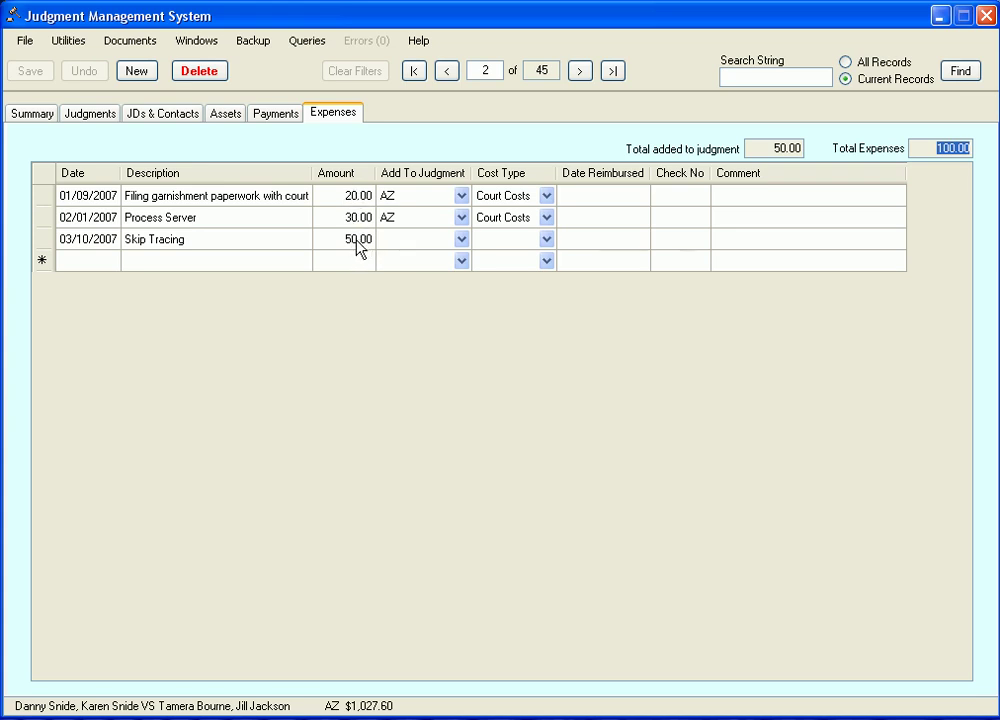
drag(762, 148, 800, 148)
- Check the post-judgment costs and total due on the Arizona judgment, and return to the expenses
click(80, 113)
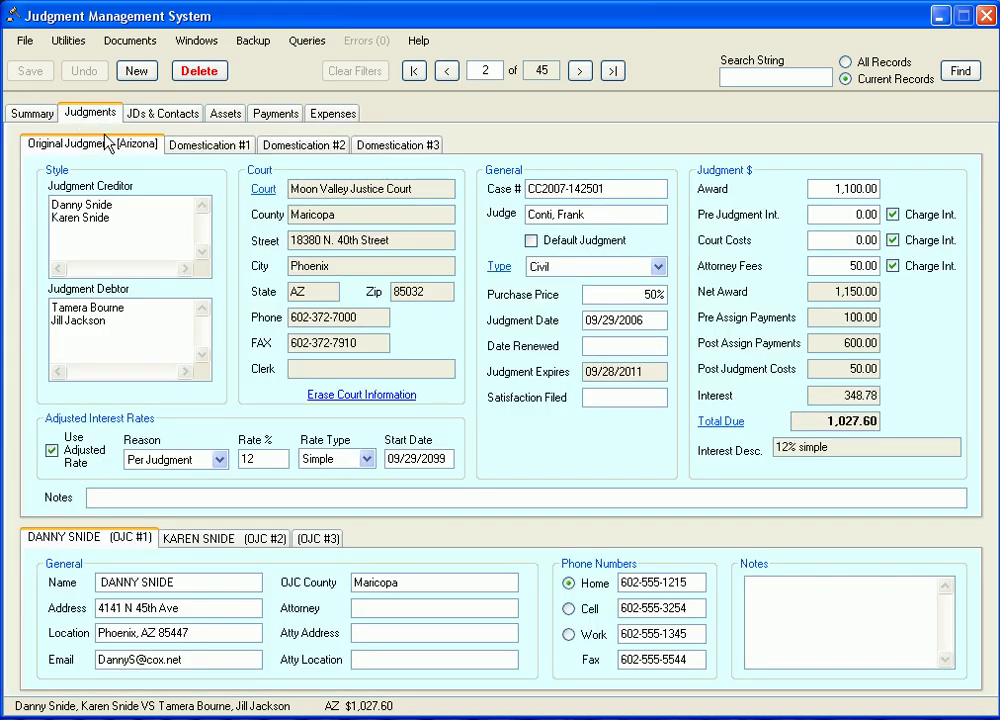
double_click(840, 370)
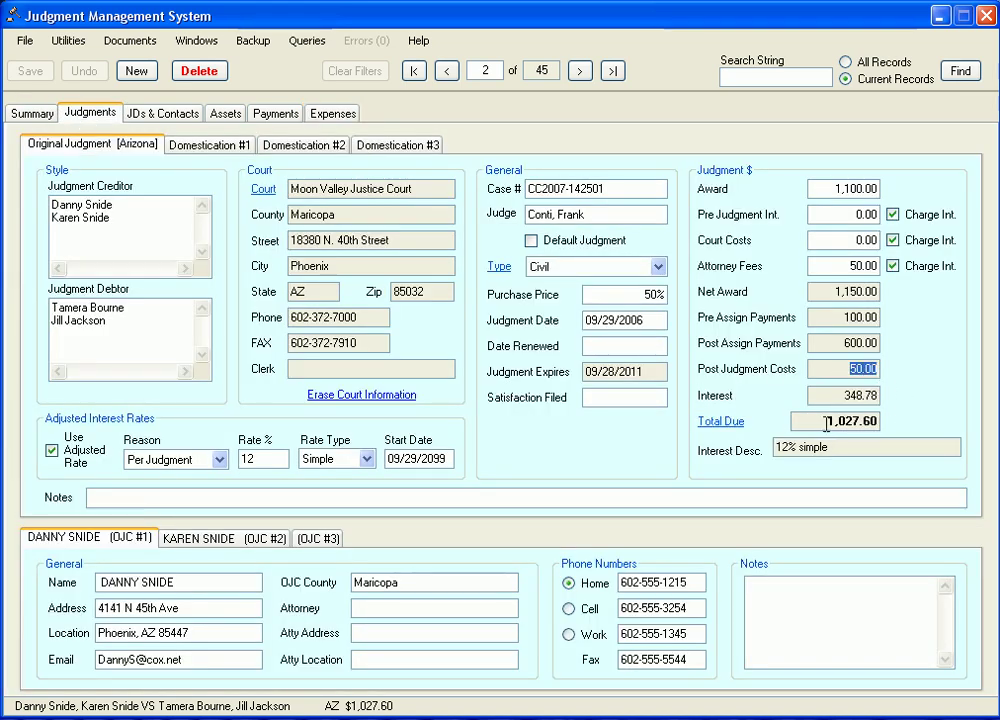
drag(878, 420, 718, 412)
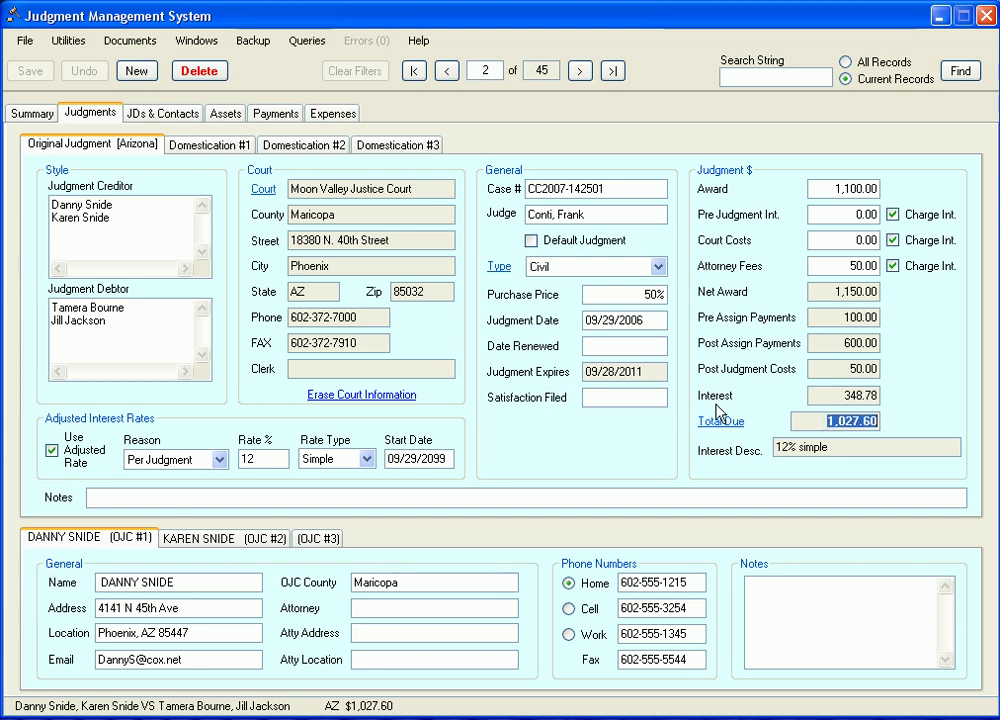
click(325, 116)
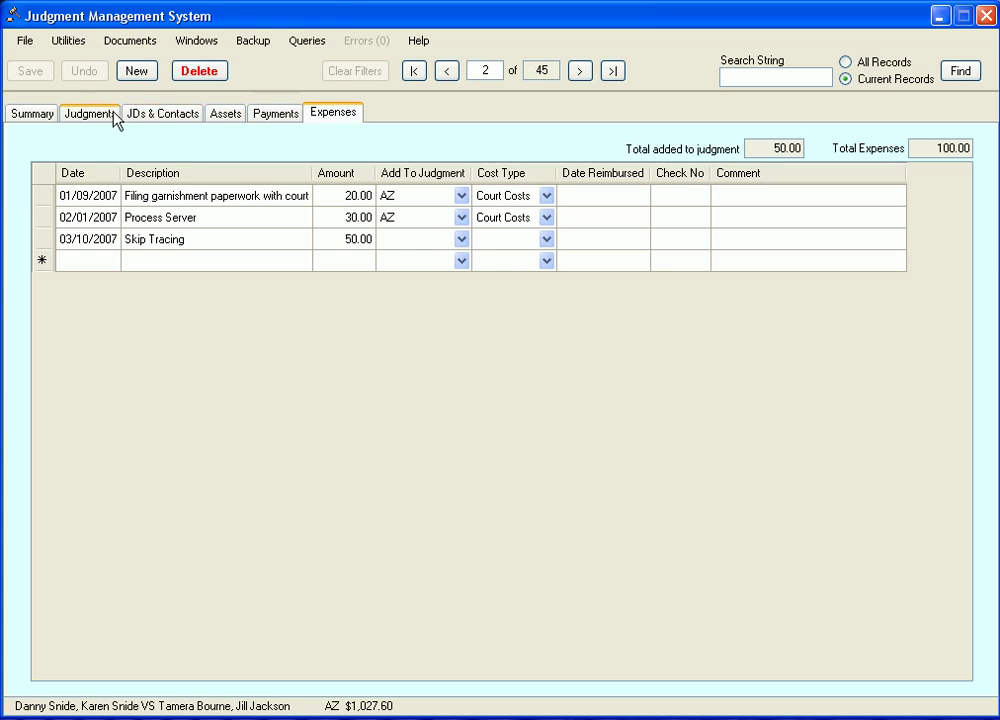
- View the record's summary, follow its link to the judgment details, and return to the summary
click(38, 115)
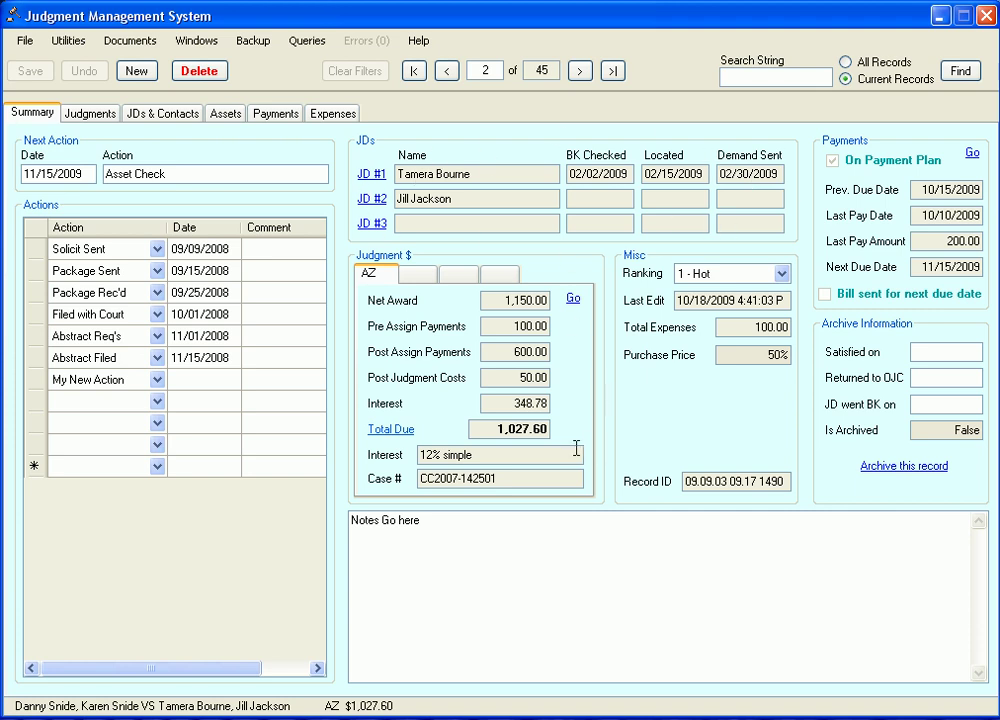
click(574, 302)
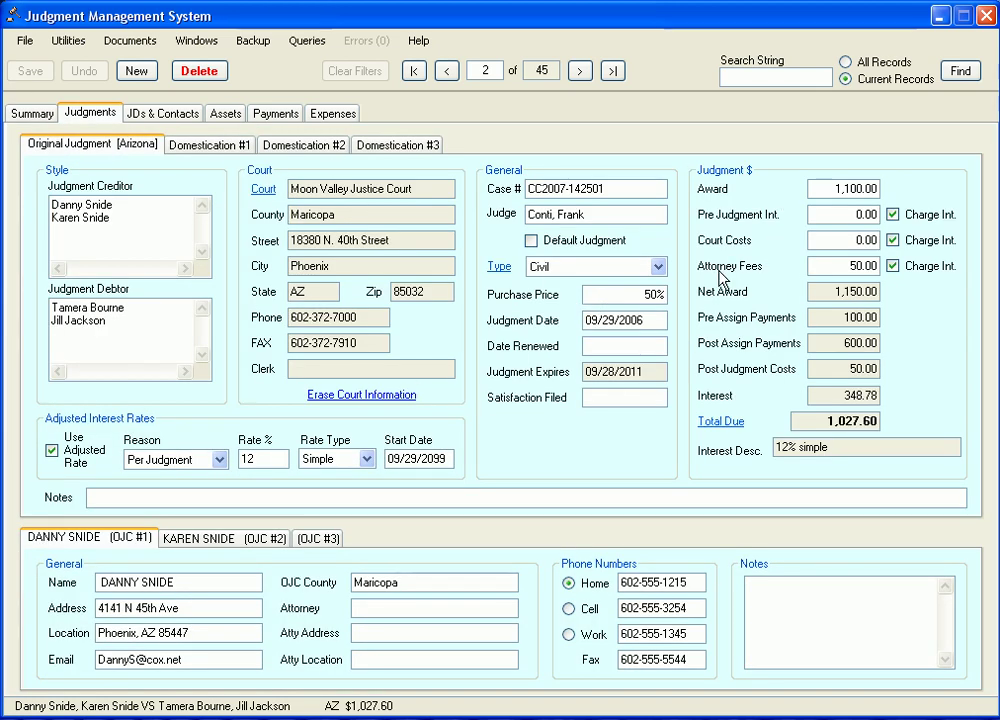
click(35, 115)
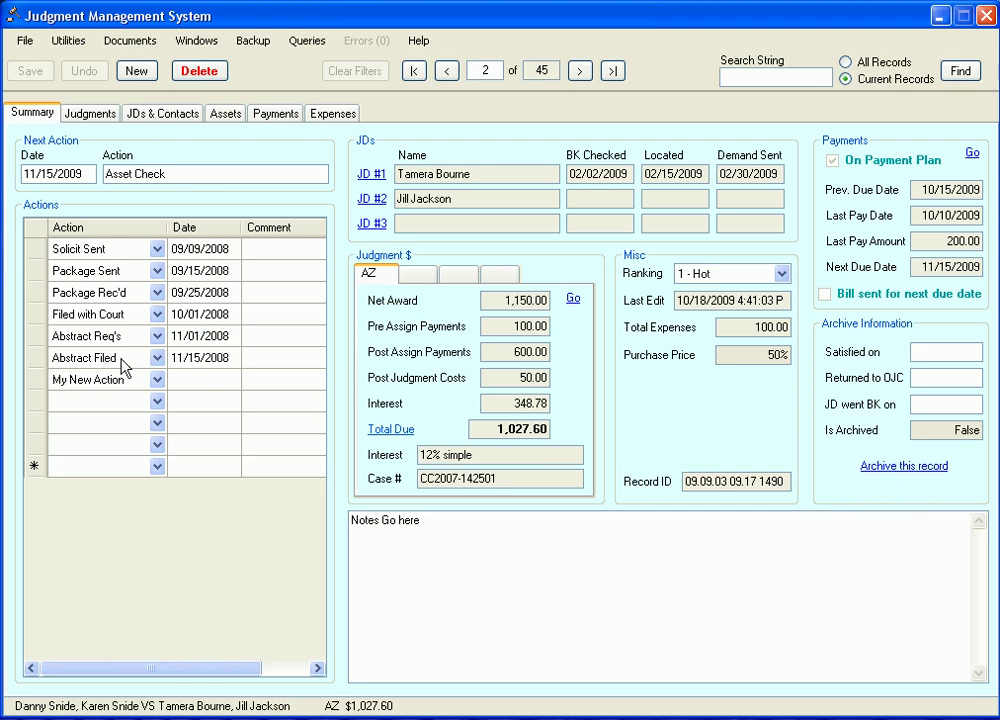
- Look through the predefined actions offered in the record's action log and locate the command for the Actions List
click(80, 172)
click(157, 422)
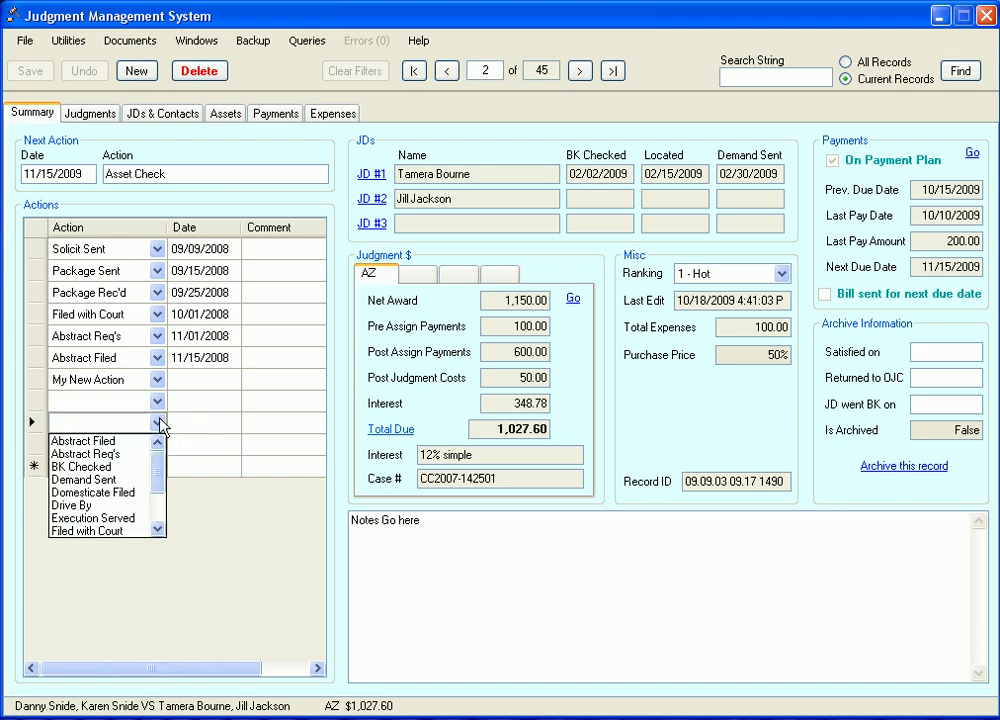
mouse_move(160, 464)
mouse_down()
mouse_move(160, 502)
mouse_move(158, 458)
mouse_up()
click(214, 518)
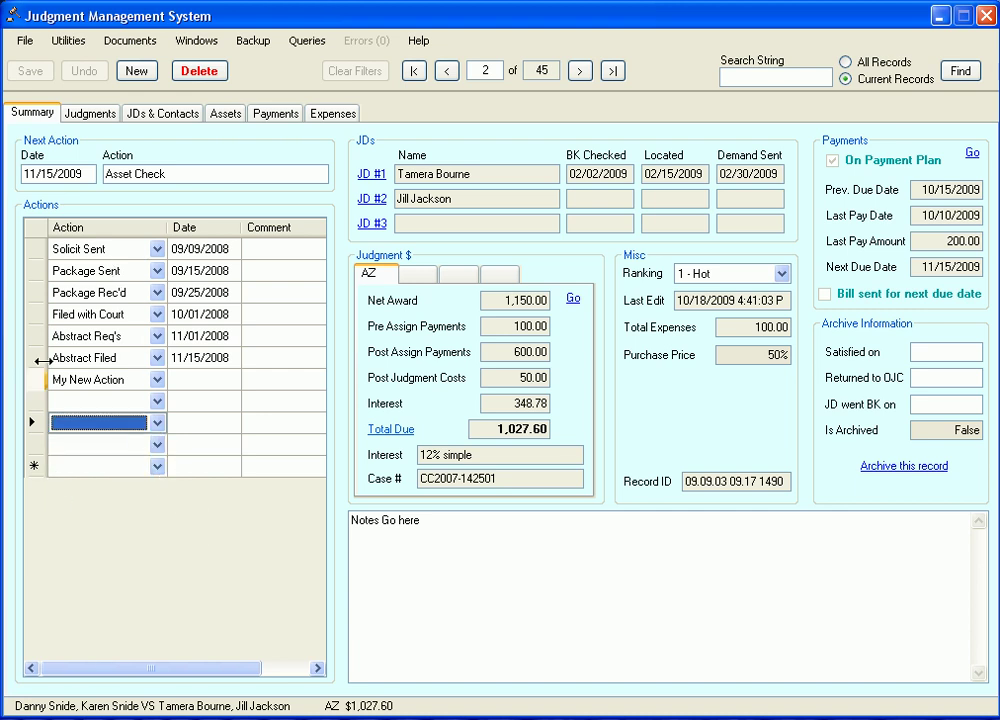
click(158, 379)
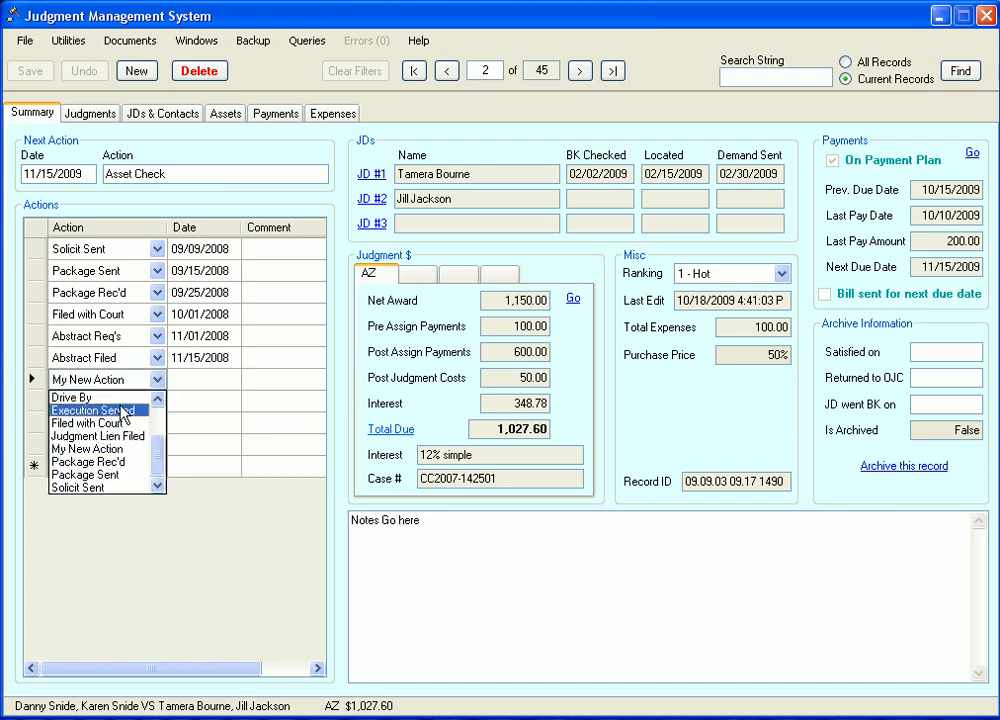
click(165, 522)
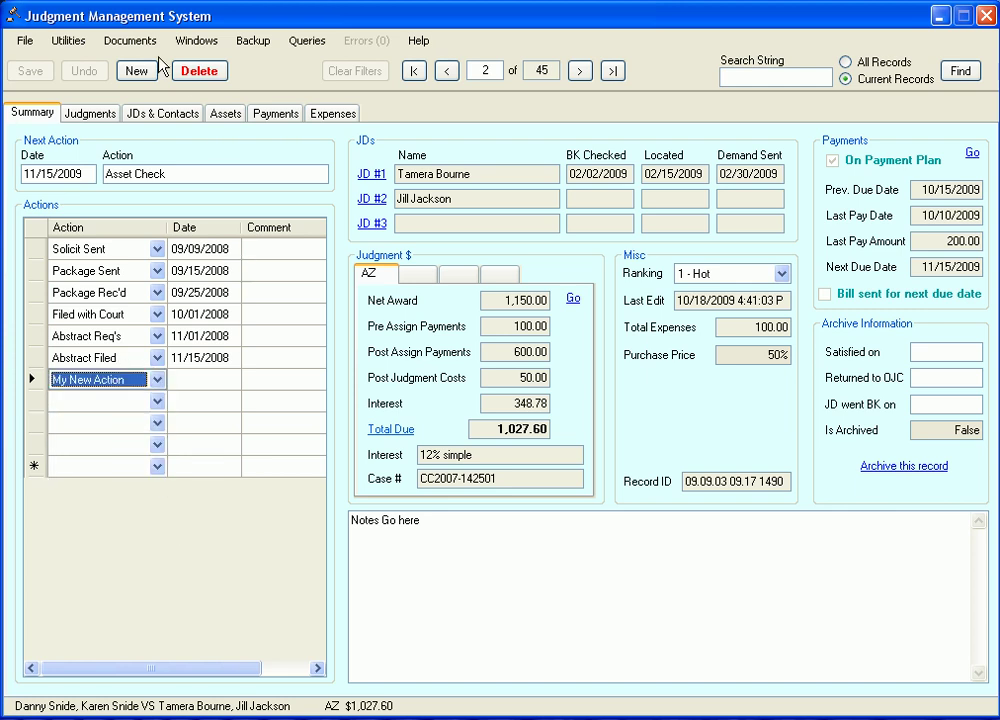
click(196, 41)
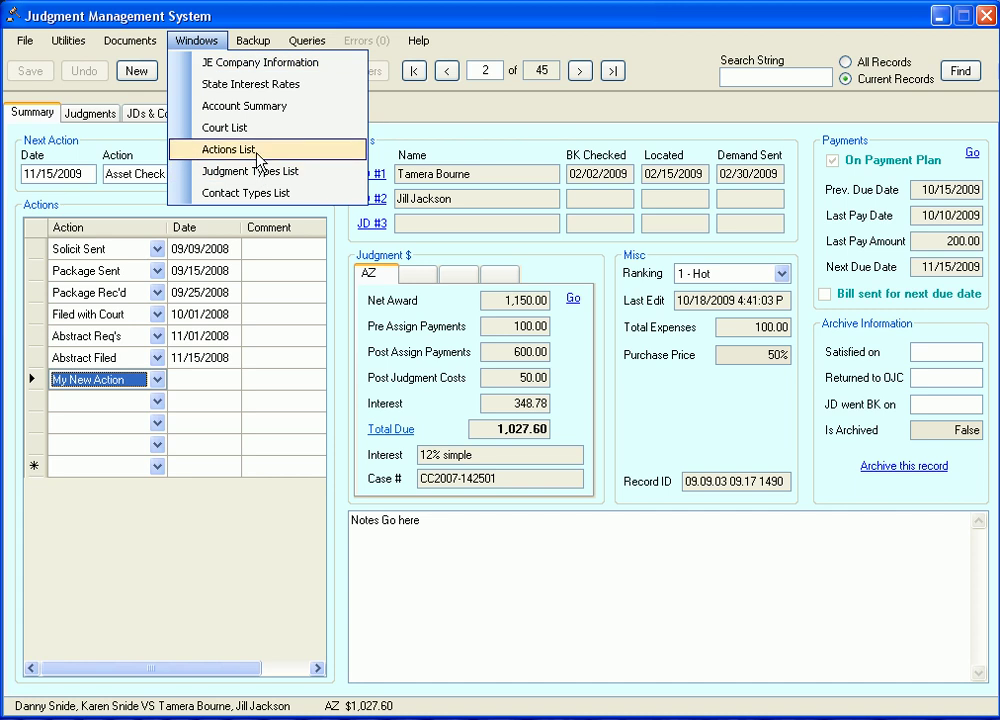
click(205, 535)
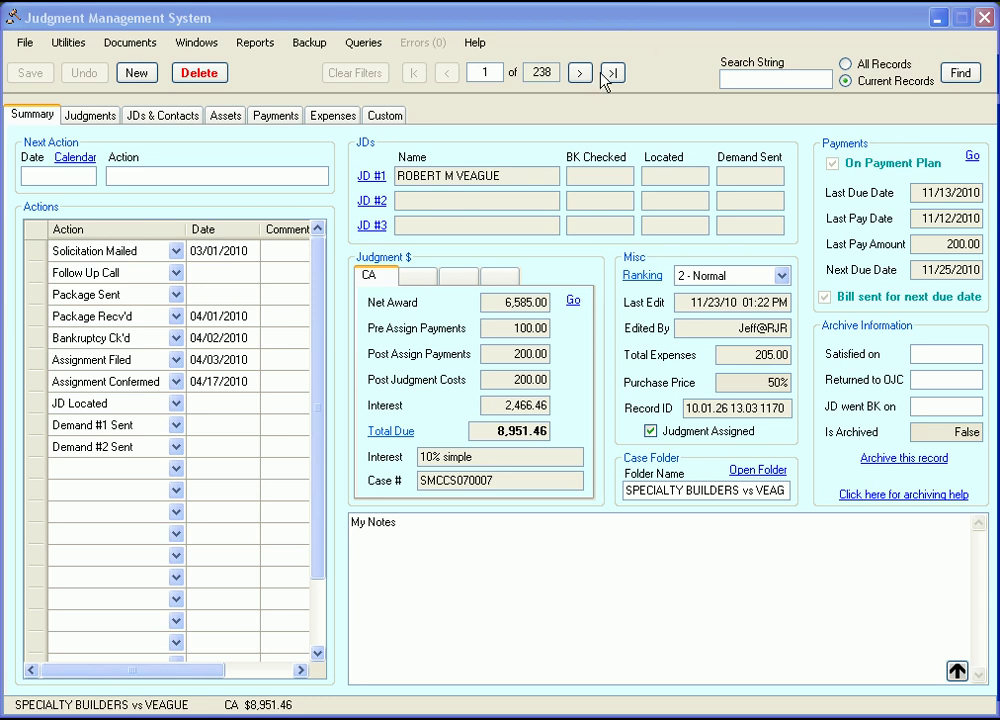
- Expand the case notes to full height on the summary and collapse them to their normal size
click(529, 19)
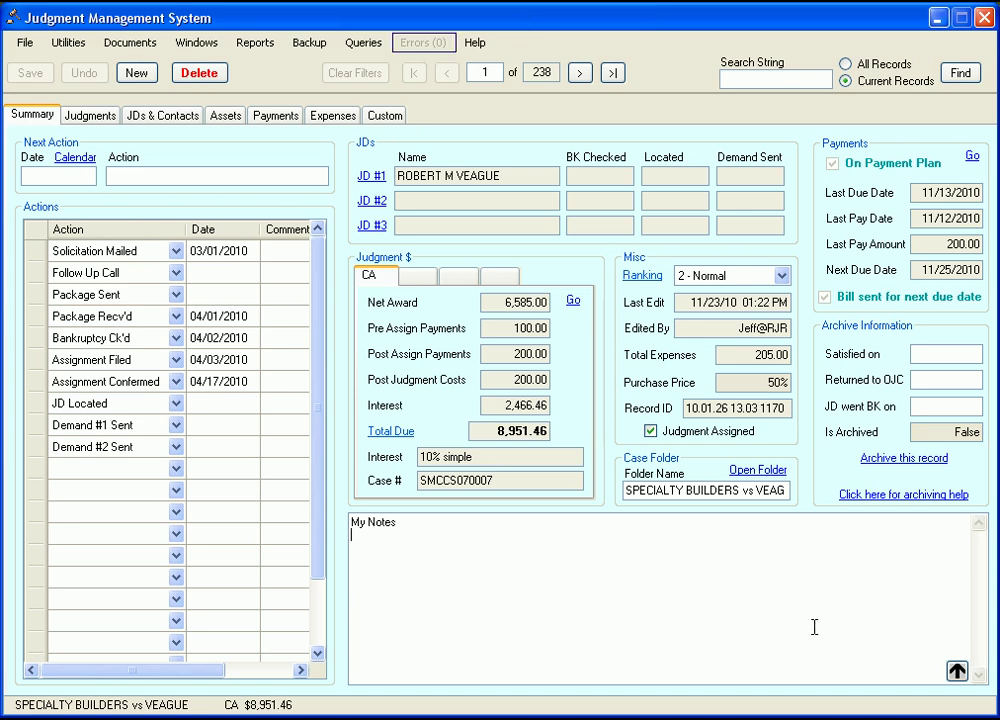
click(956, 671)
click(956, 671)
click(956, 671)
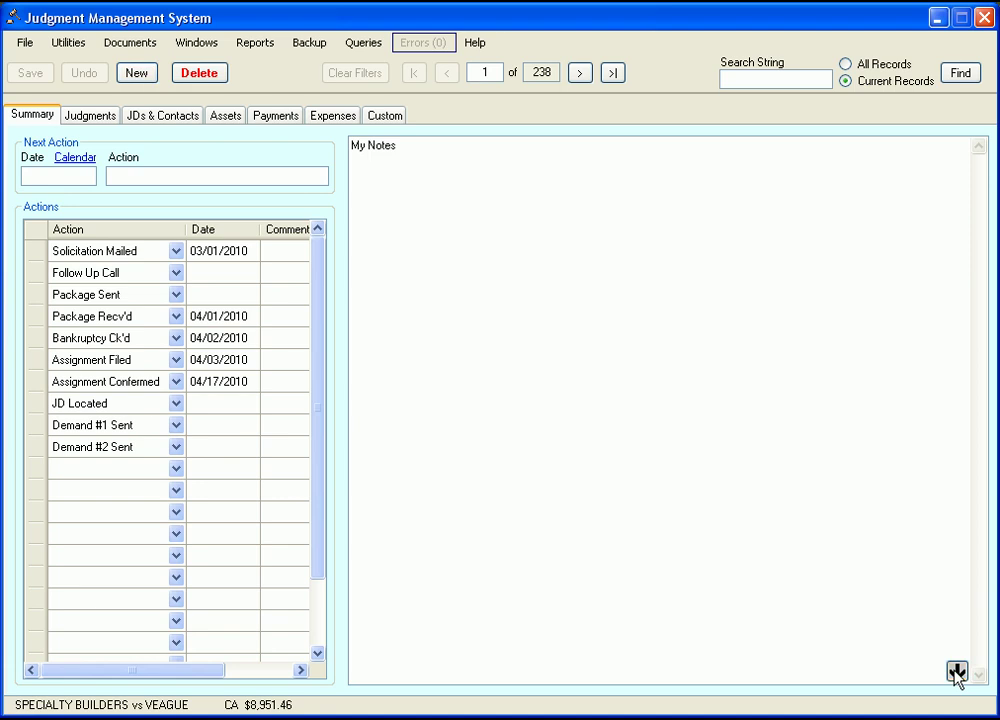
click(956, 671)
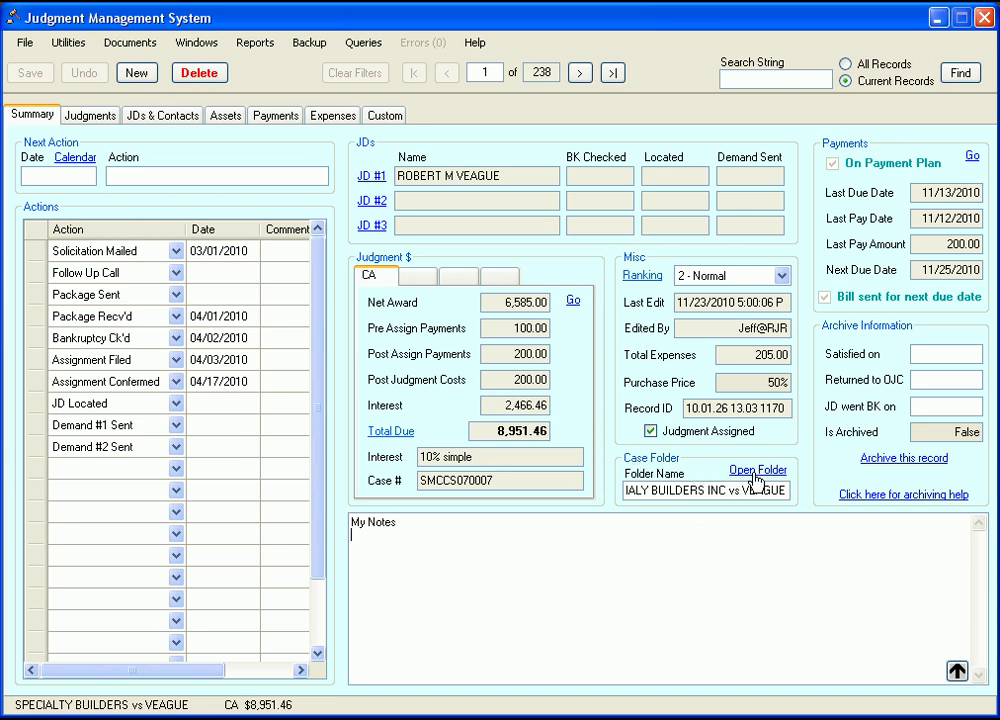
- Create the "Creditor - Assignment of Judgment" document for the current case, read through it in Microsoft Word, and close it
click(125, 43)
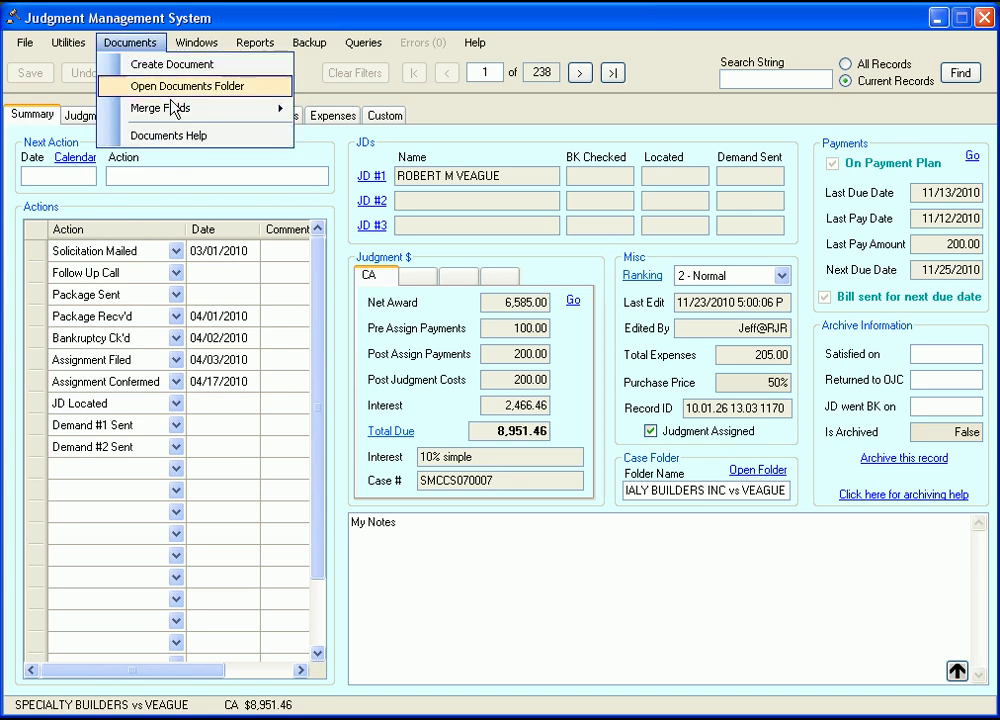
click(138, 65)
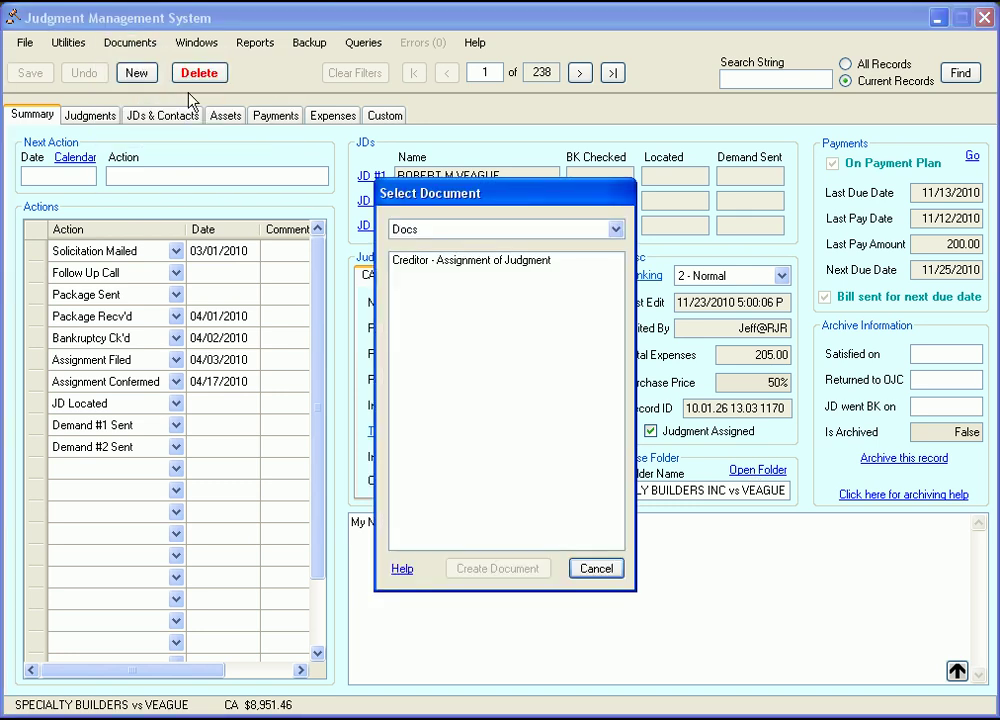
click(450, 260)
click(498, 568)
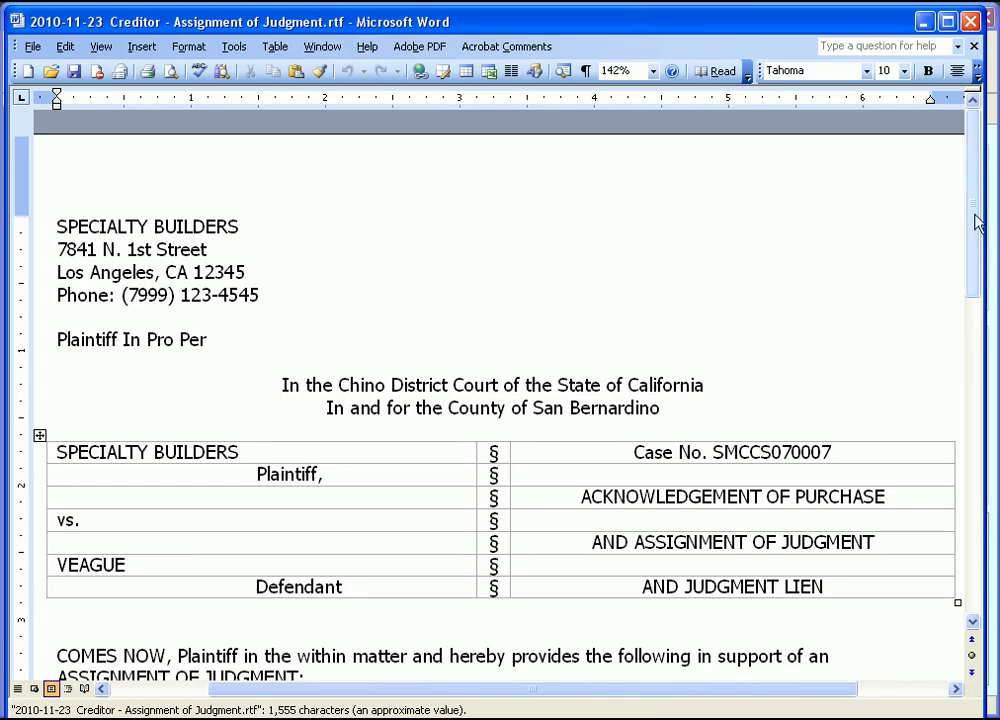
drag(978, 217, 971, 317)
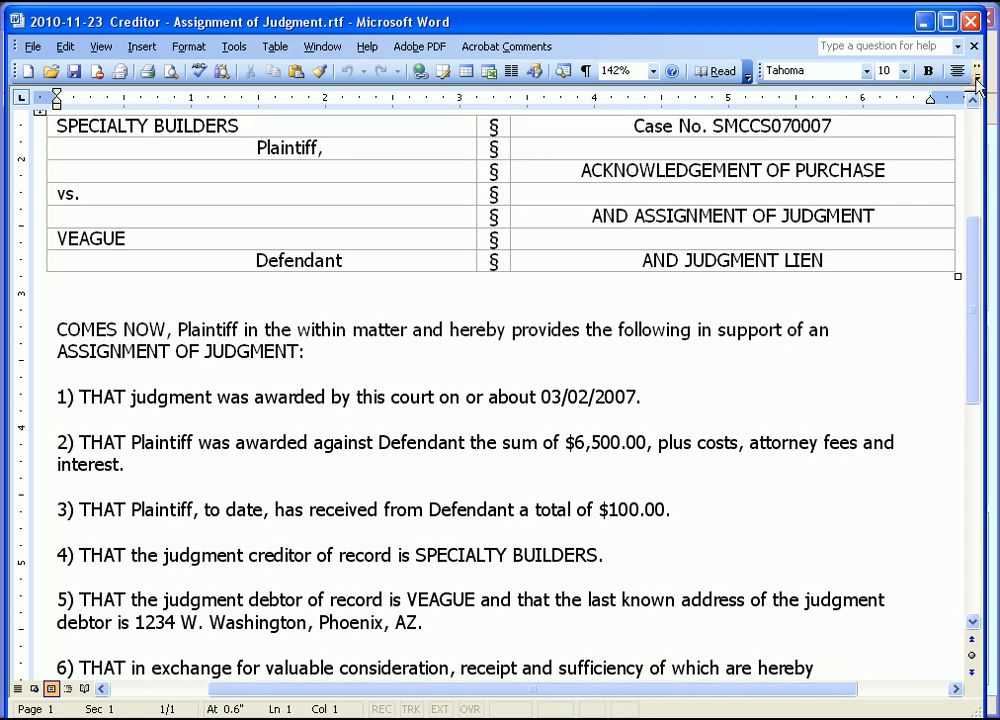
click(971, 22)
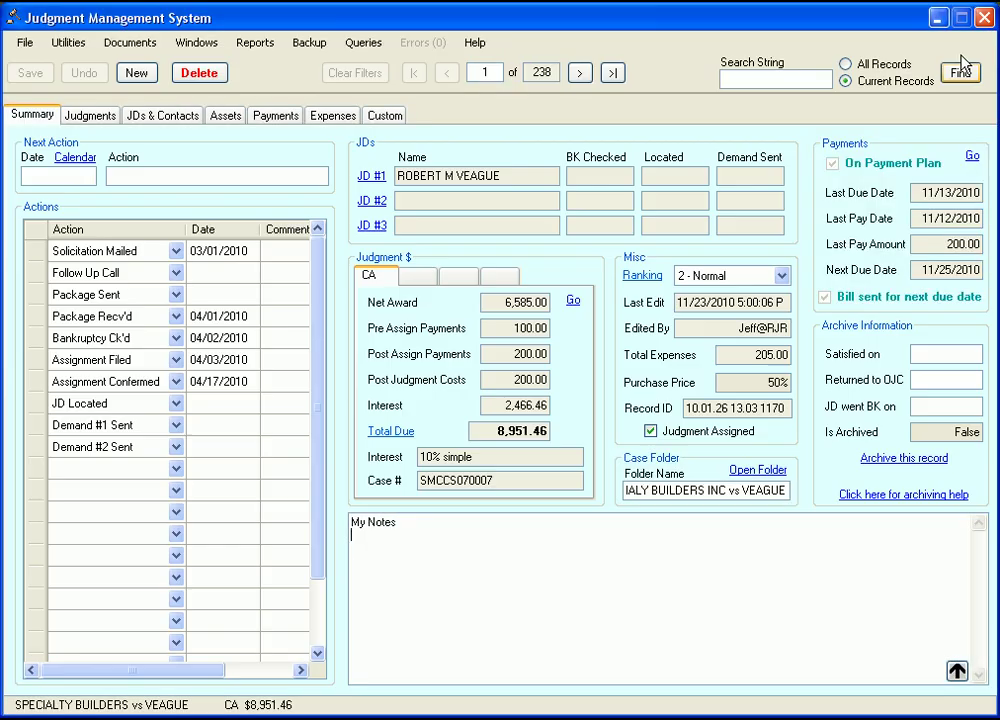
- Open the case folder from the summary, widen its name column to read the full document file name, close it, and repeat the check
click(760, 478)
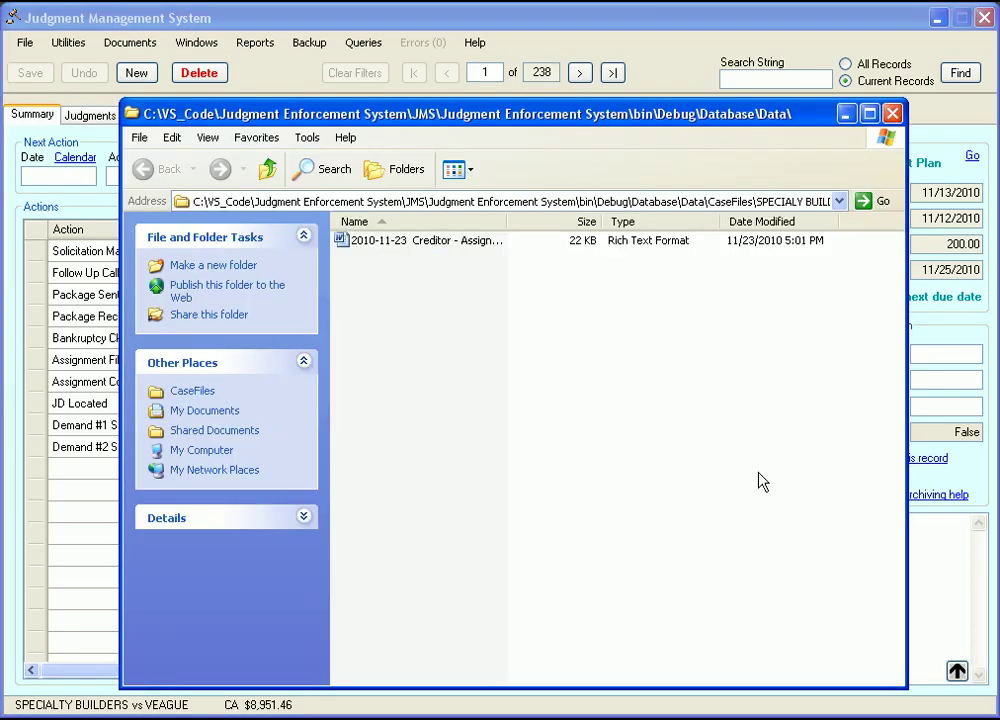
drag(506, 221, 598, 222)
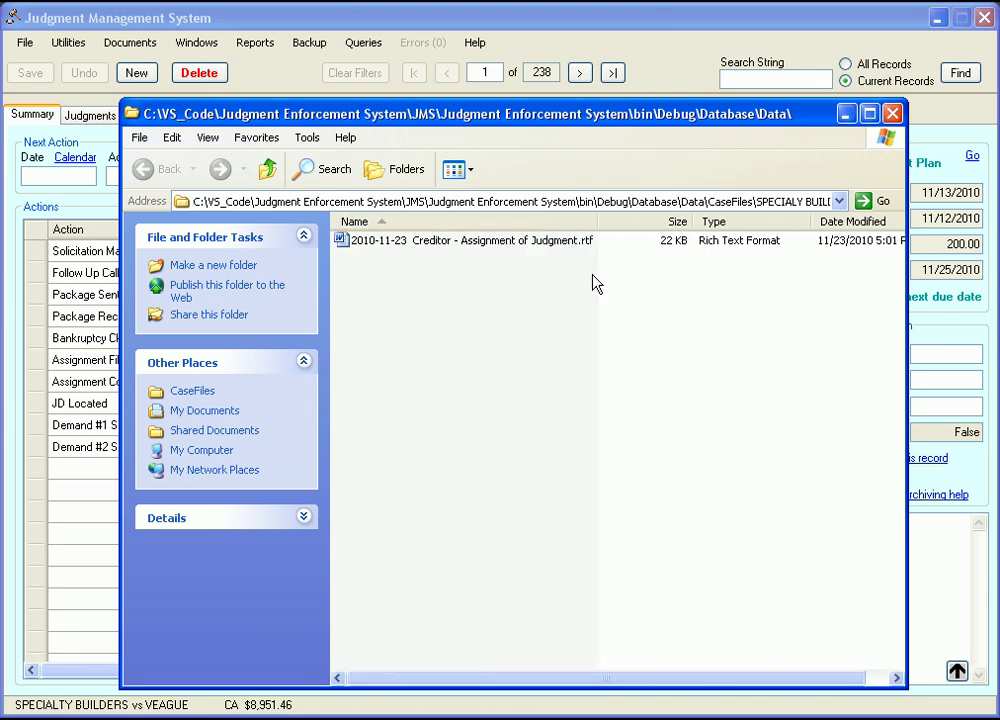
click(893, 114)
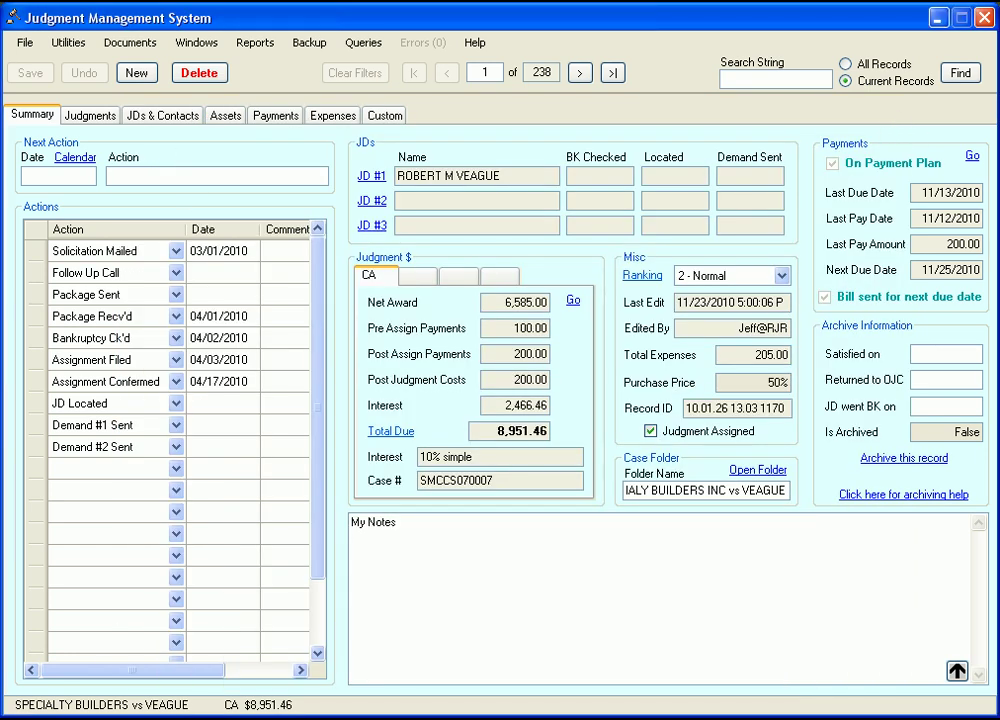
click(762, 476)
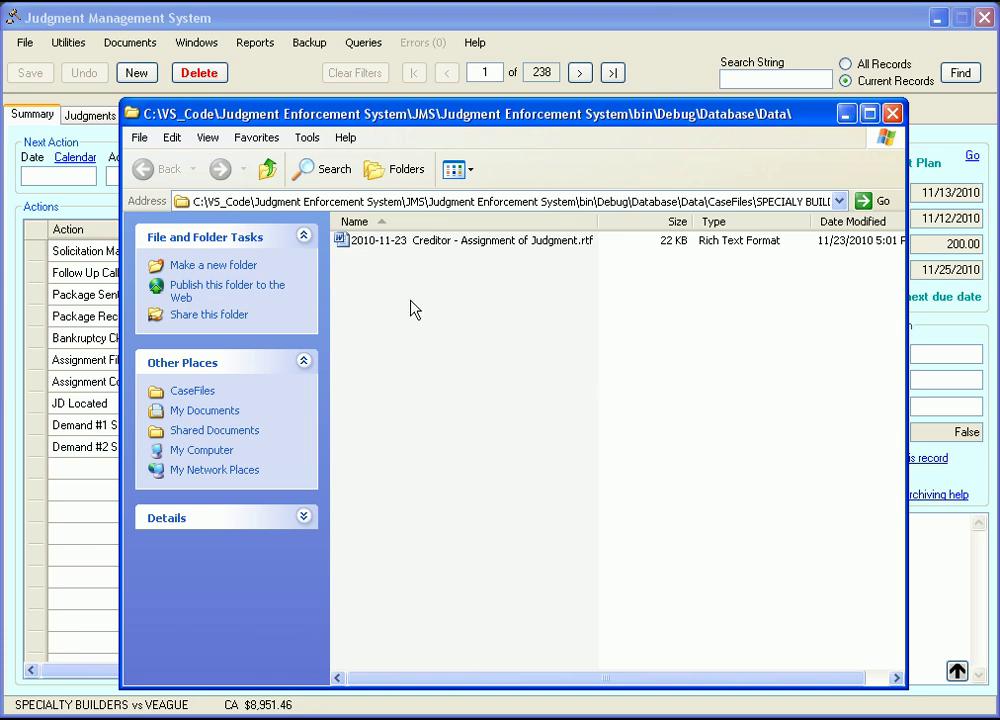
click(892, 113)
click(569, 572)
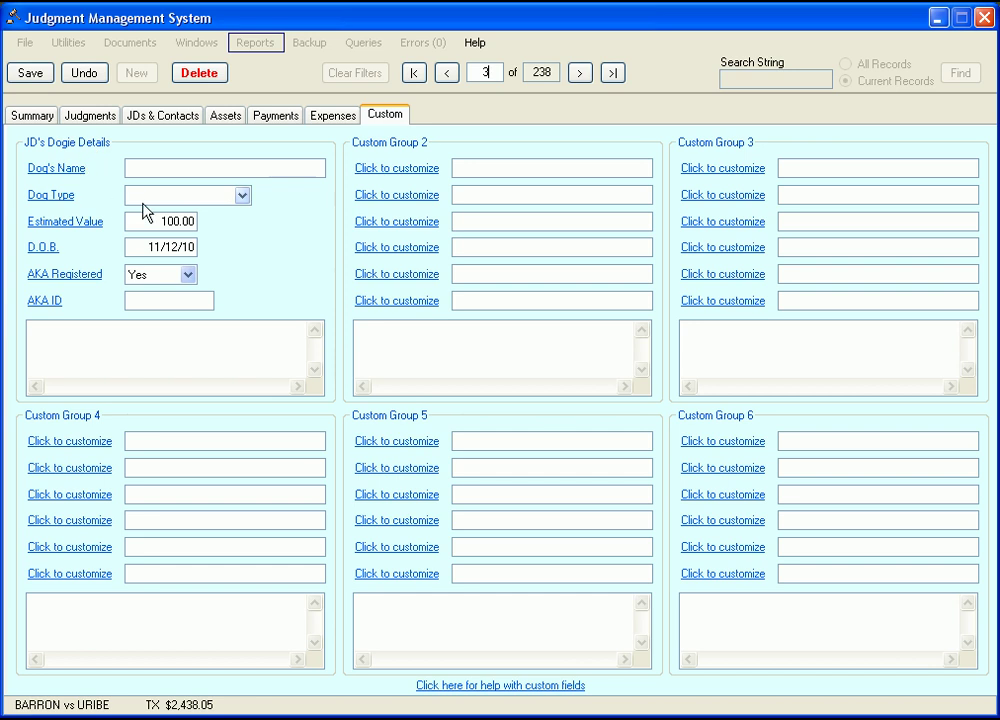
- Look through the Dog Type choices in the JD's Dogie Details custom group and view the field editor settings for Dog's Name
click(162, 221)
click(242, 195)
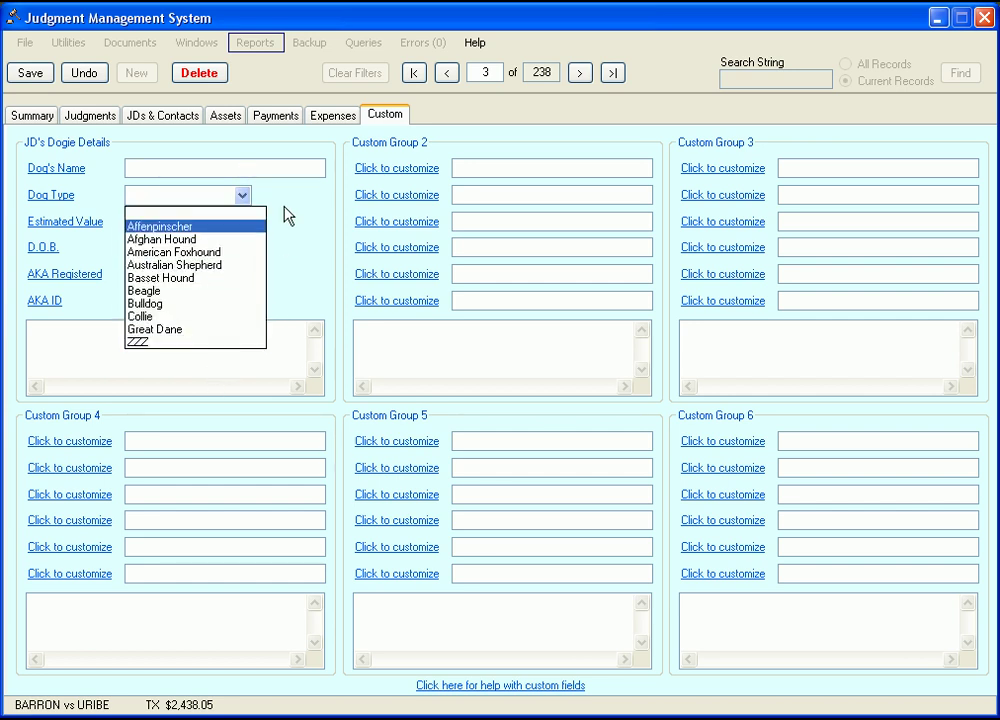
click(291, 208)
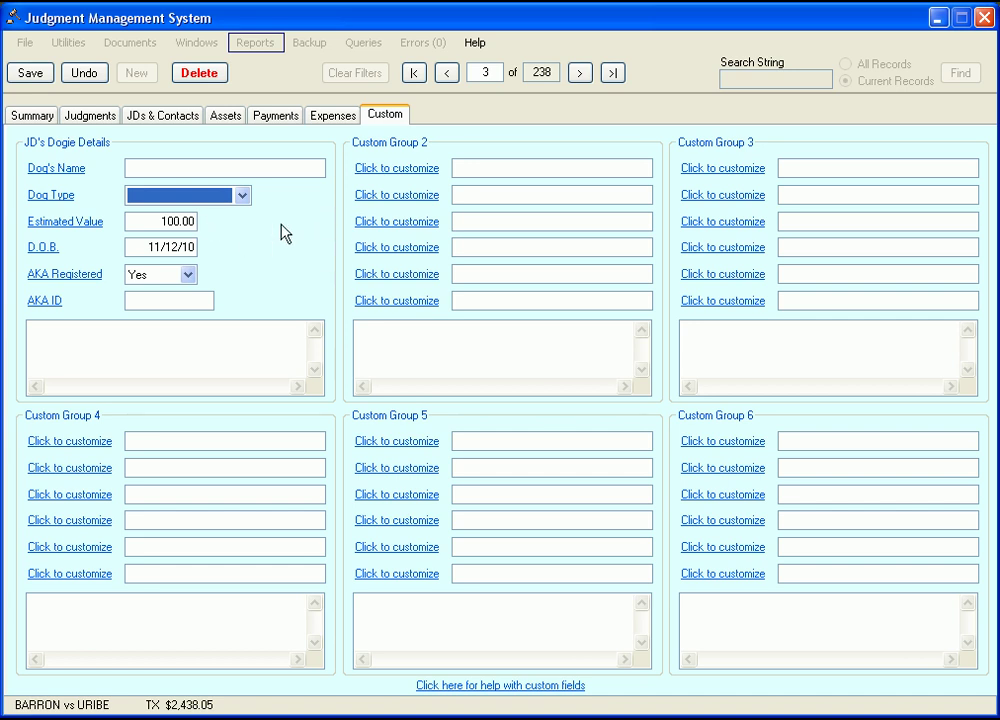
click(54, 170)
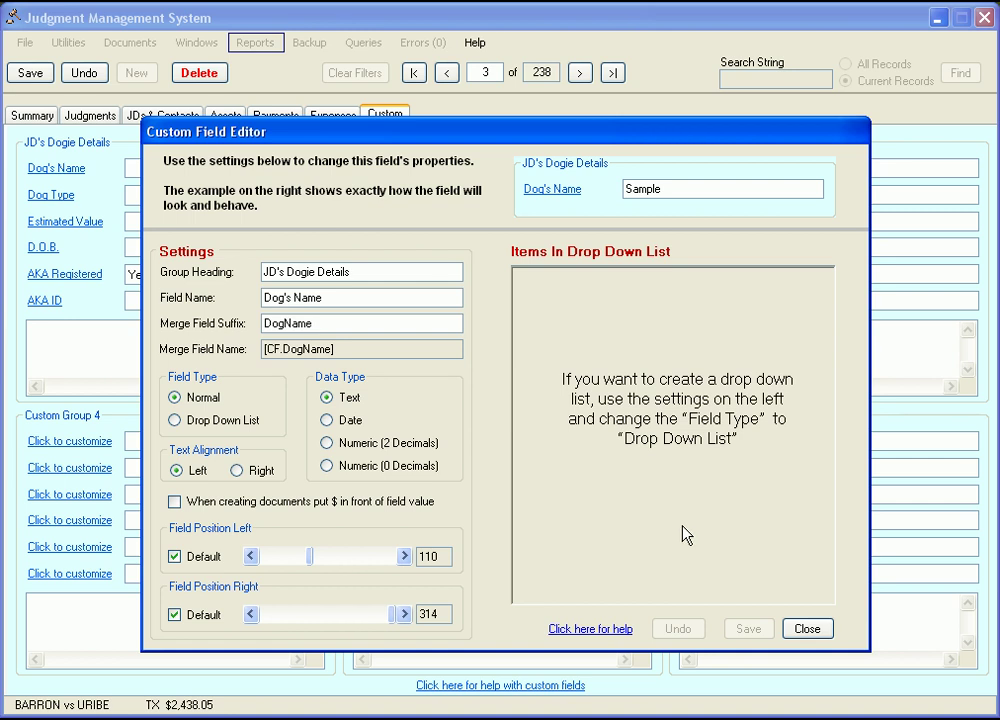
click(804, 630)
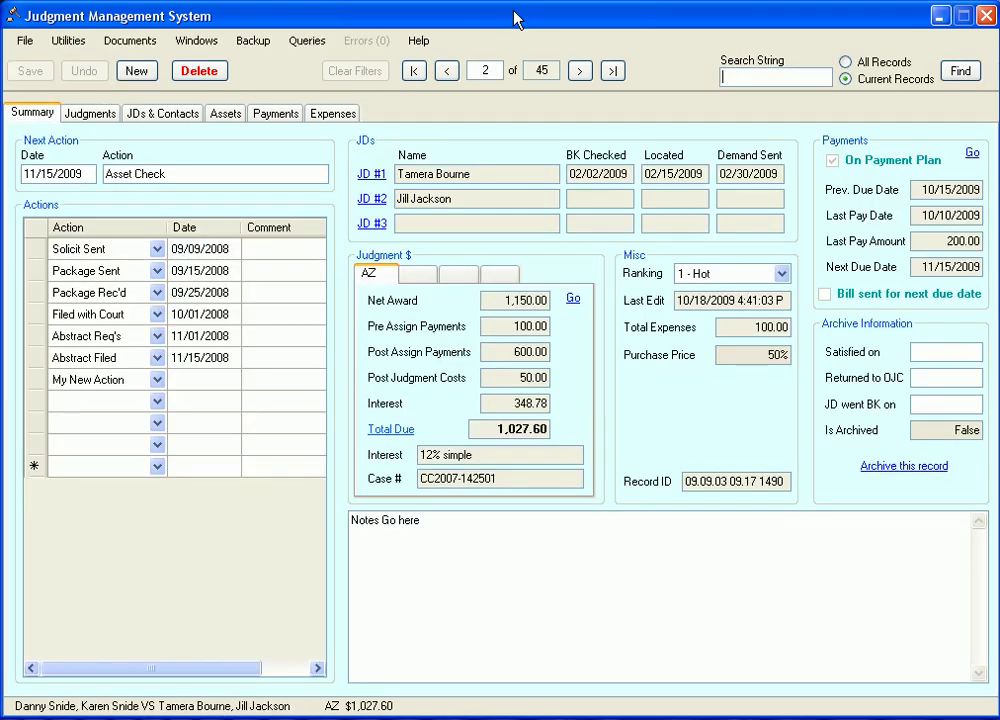
- Search the current records for a debtor's first name, check the matching debtor name, and clear the filter
click(760, 79)
text(John)
click(960, 72)
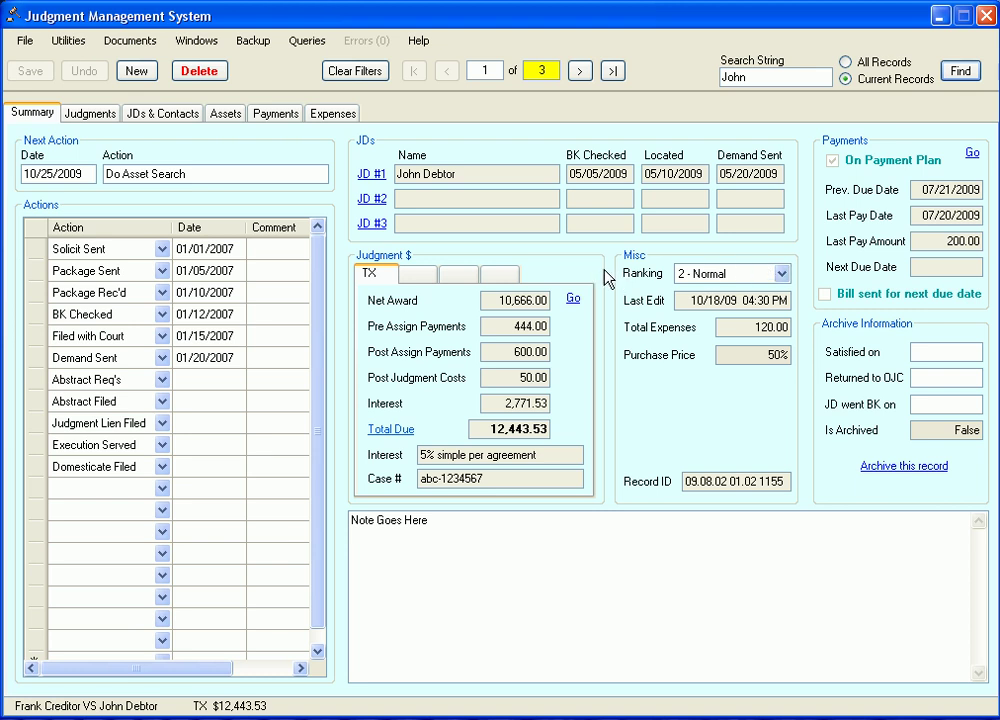
drag(423, 174, 380, 174)
click(475, 175)
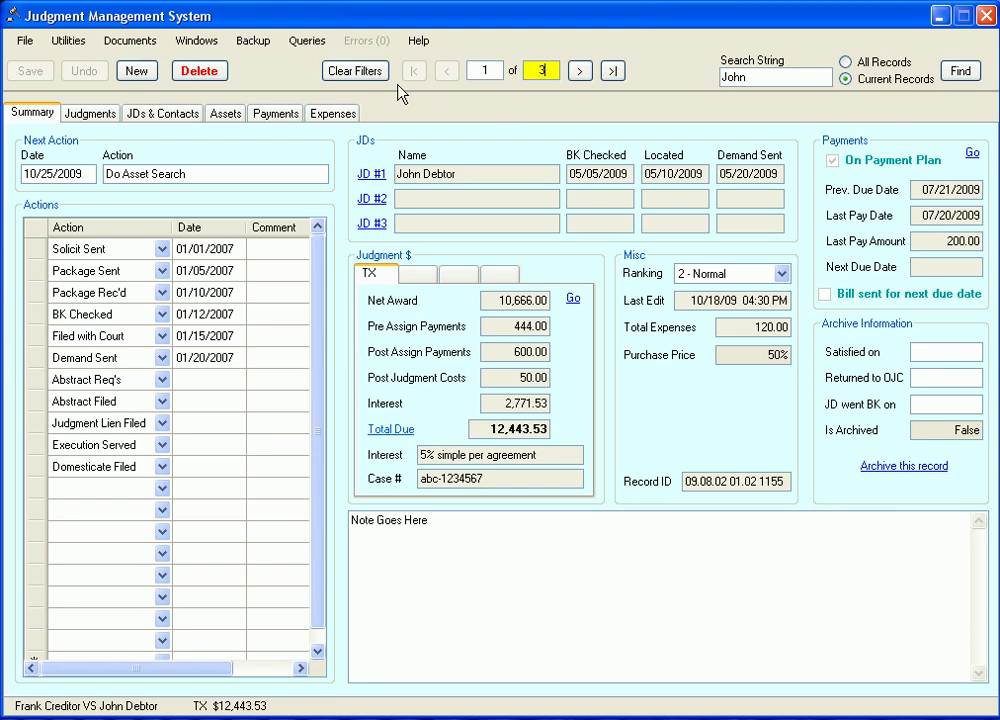
click(356, 71)
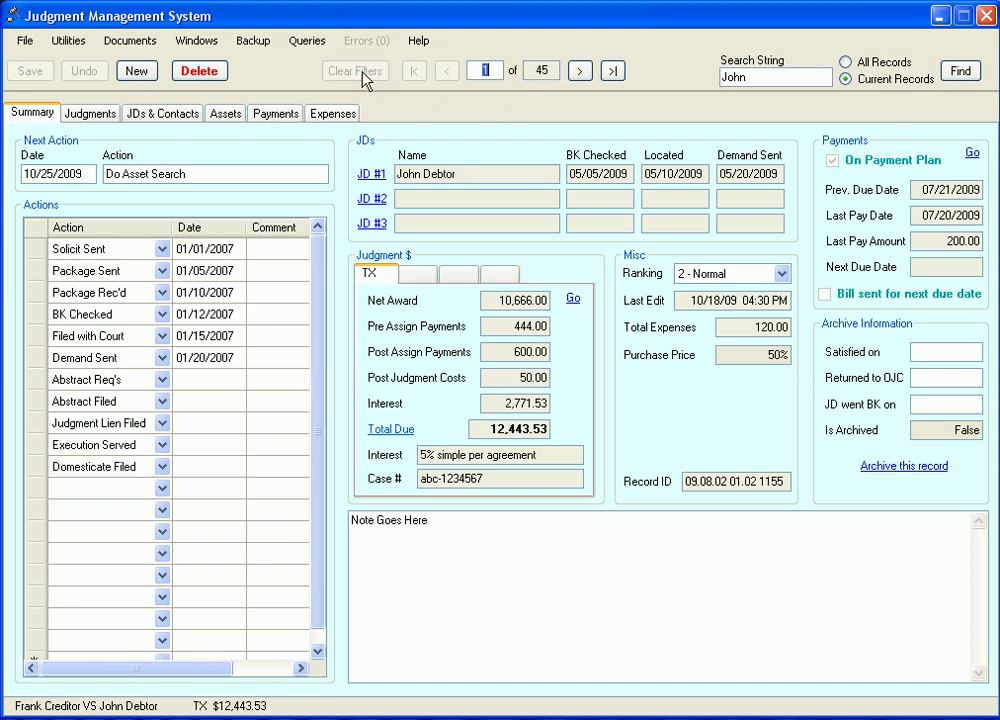
click(494, 67)
- Go to the judgment details and view the sort and find options for several court, general and Judgment $ fields
click(82, 108)
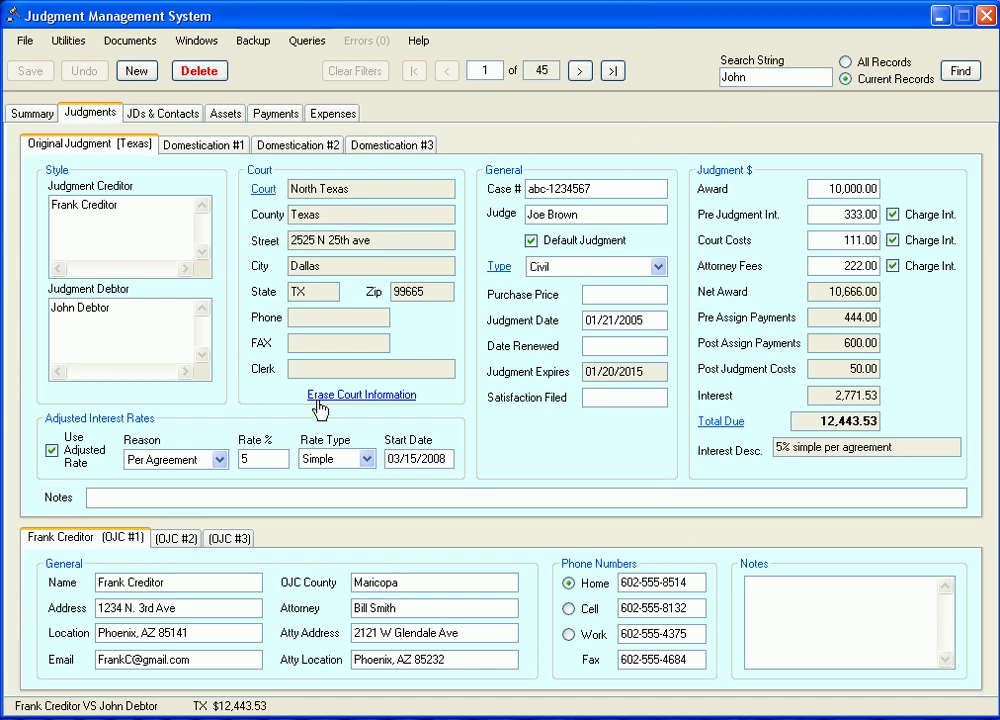
right_click(262, 298)
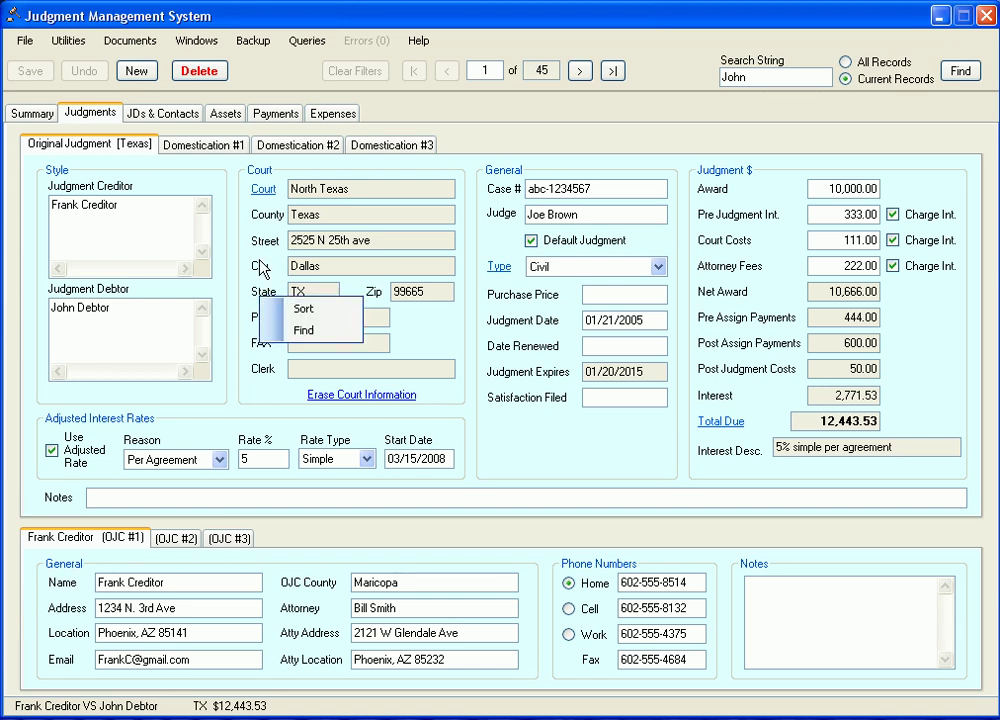
right_click(260, 215)
right_click(487, 213)
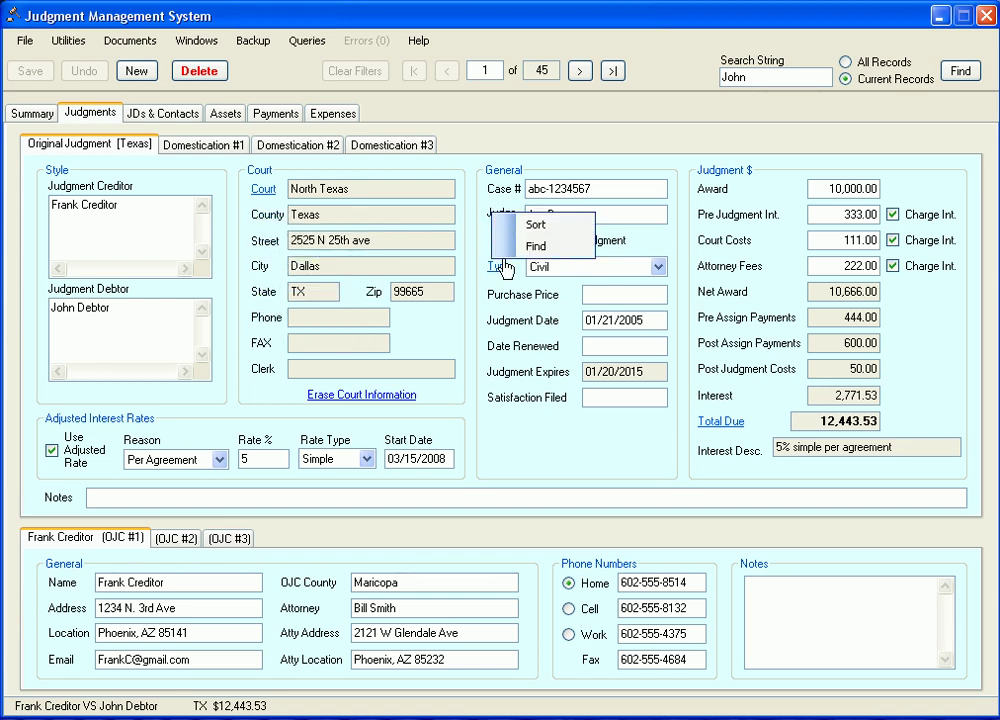
right_click(498, 287)
right_click(731, 238)
right_click(714, 269)
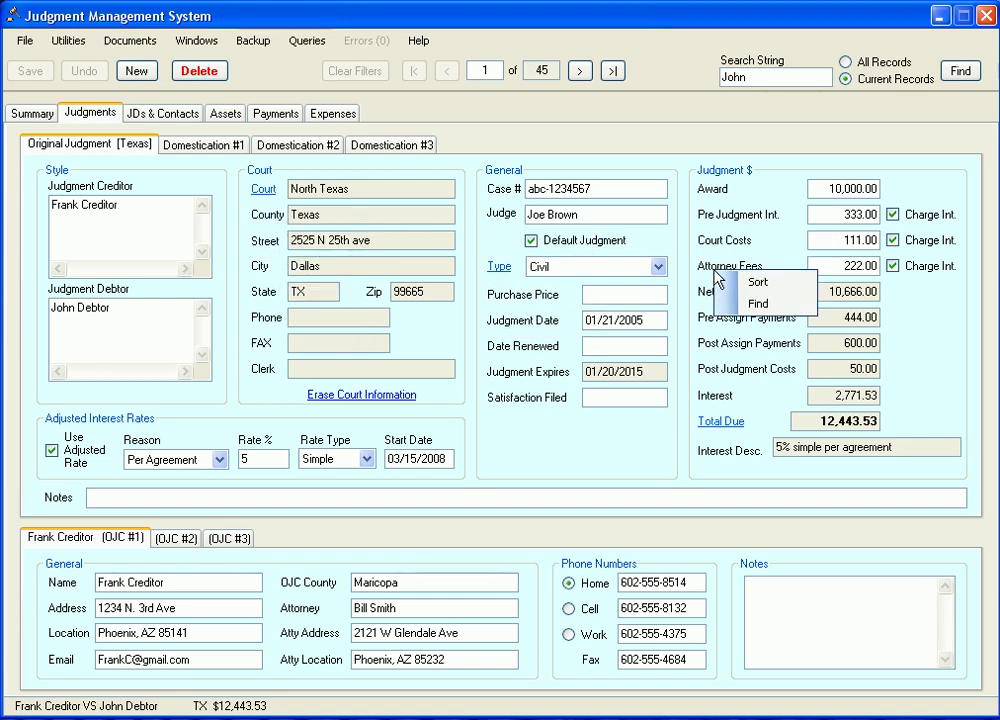
- Find the current records whose court state exactly matches AZ
right_click(257, 294)
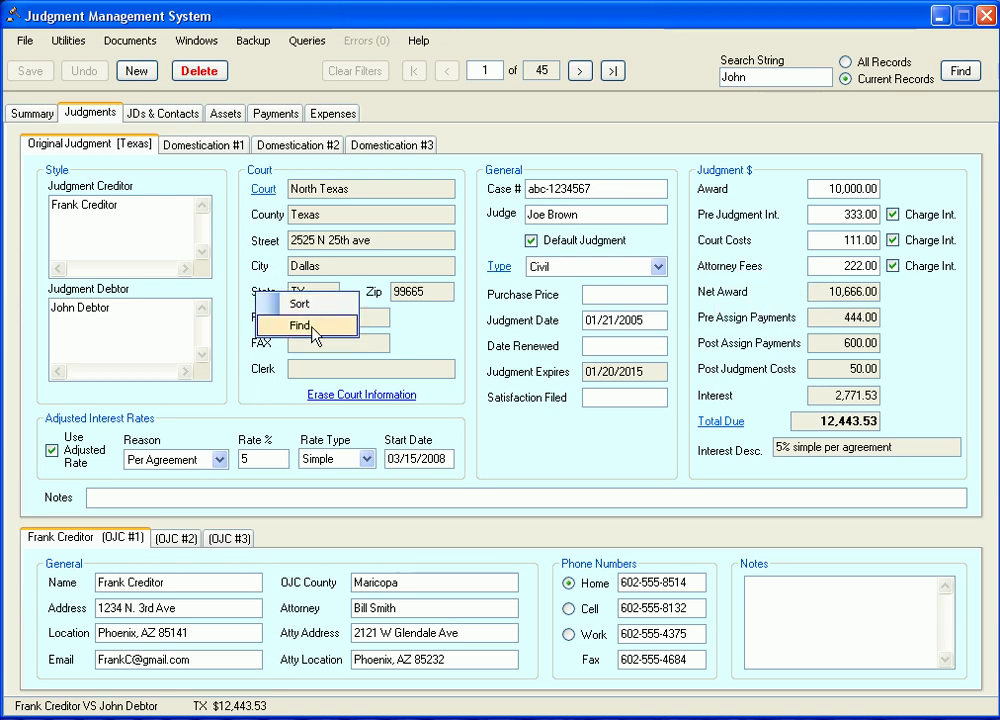
click(313, 328)
click(575, 404)
text(AZ)
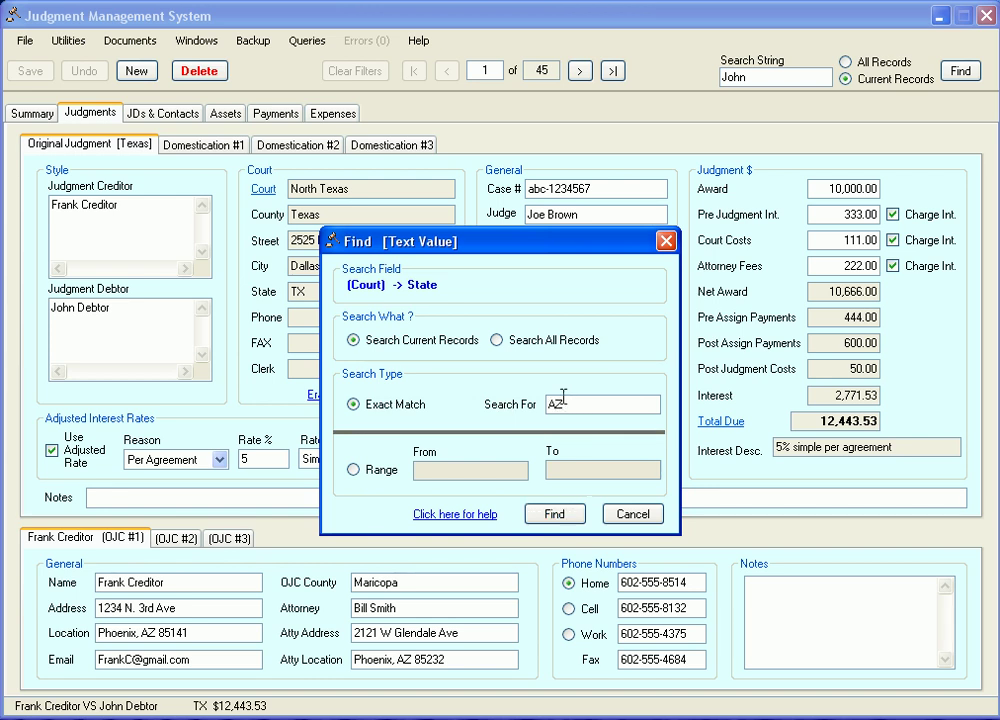
click(554, 516)
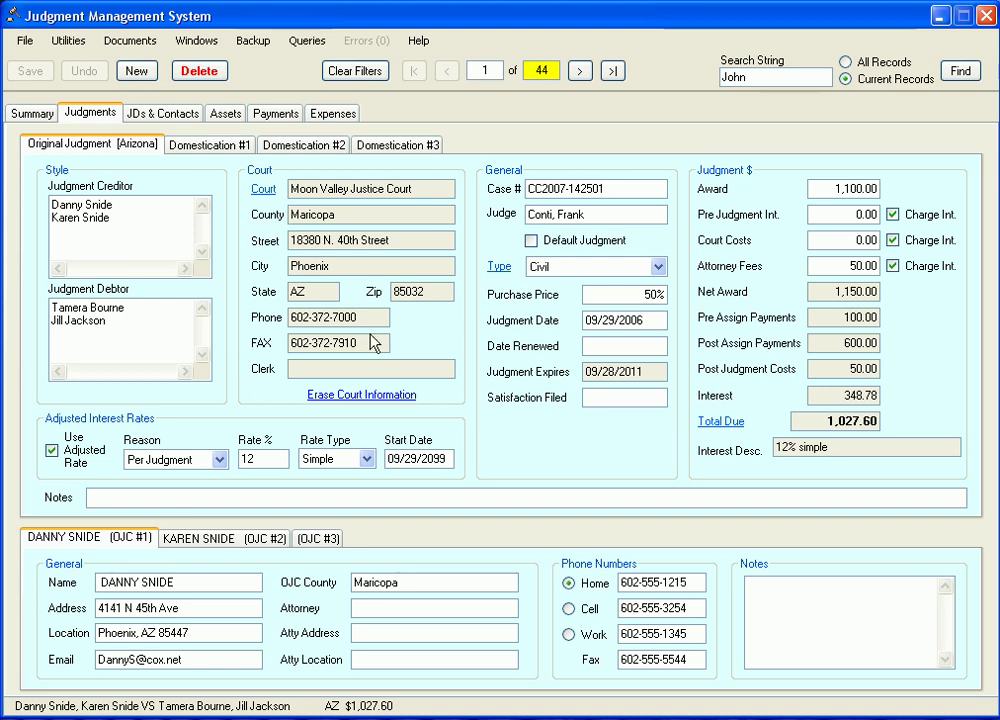
- Narrow the filtered current records to those with an Award in the range 1000 to 1500
right_click(711, 191)
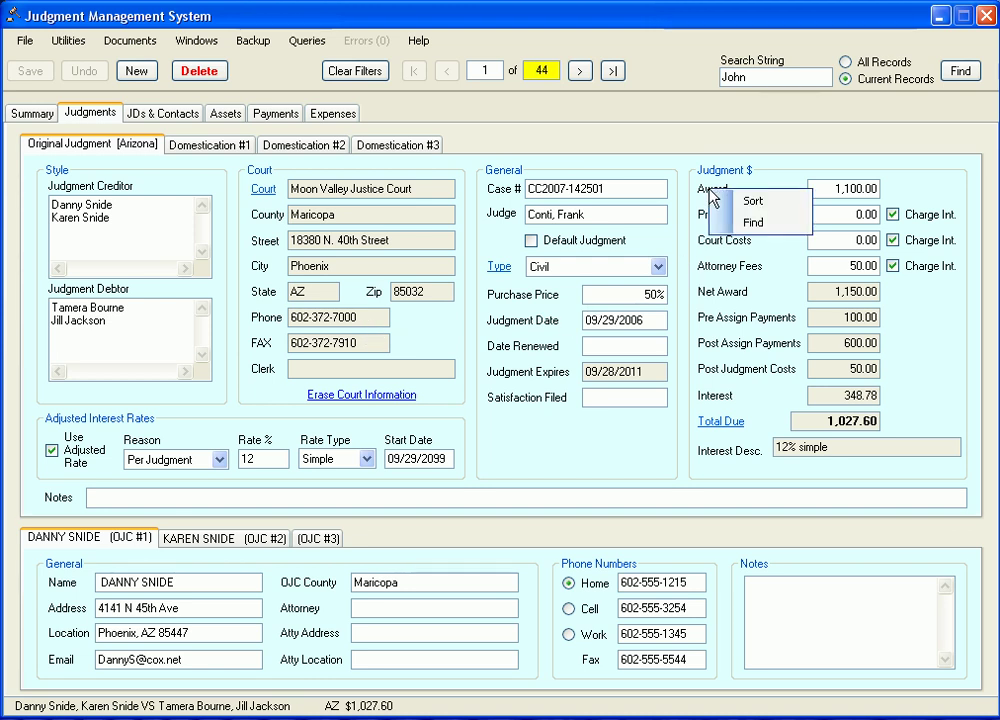
click(748, 223)
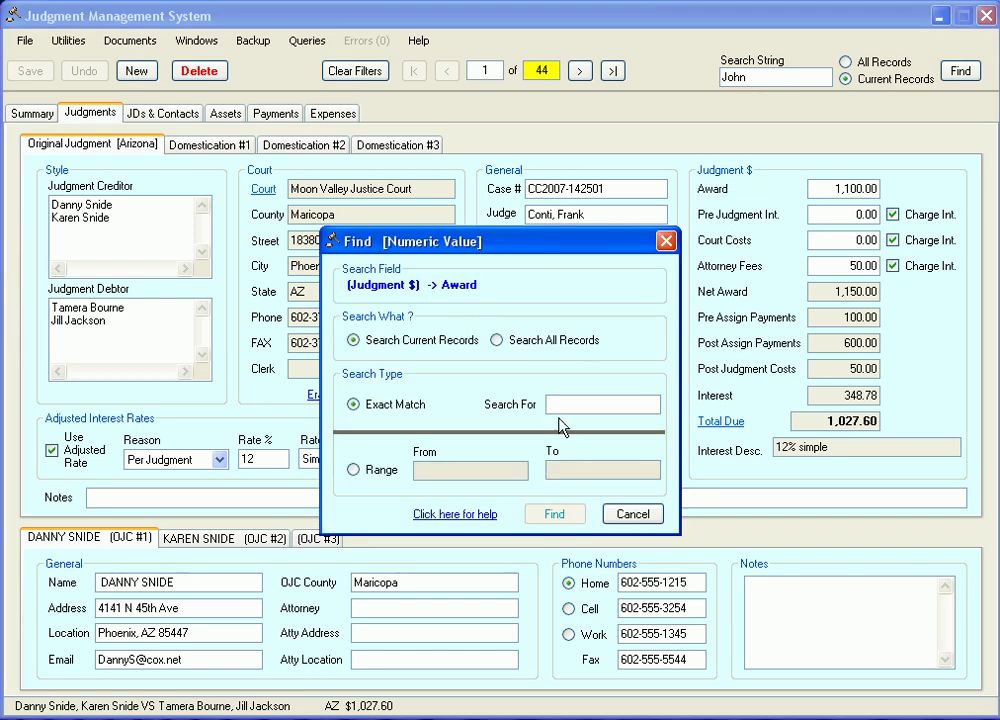
click(378, 472)
text(1000)
click(565, 469)
text(1500)
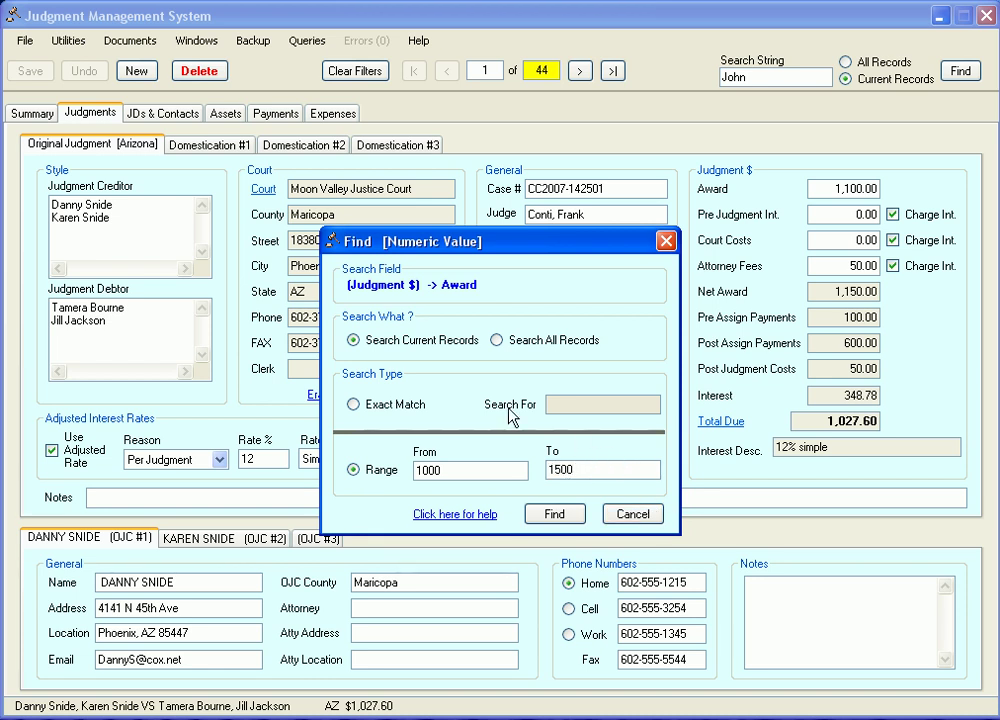
click(496, 340)
click(460, 339)
click(557, 520)
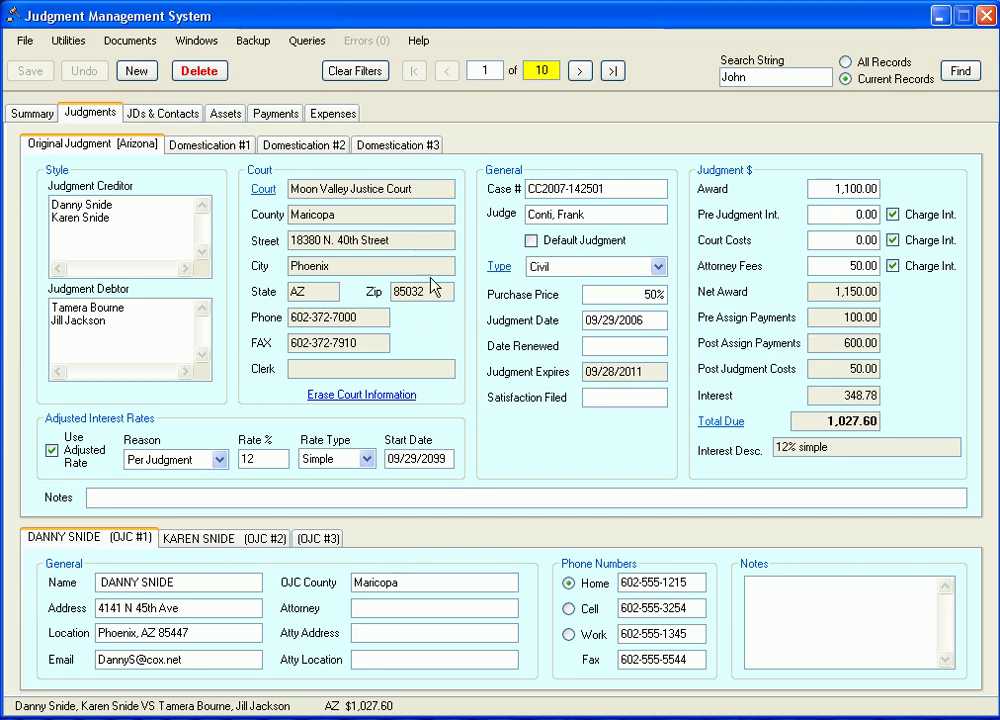
- Clear the filters and sort the records by the first judgment debtor's name
click(351, 74)
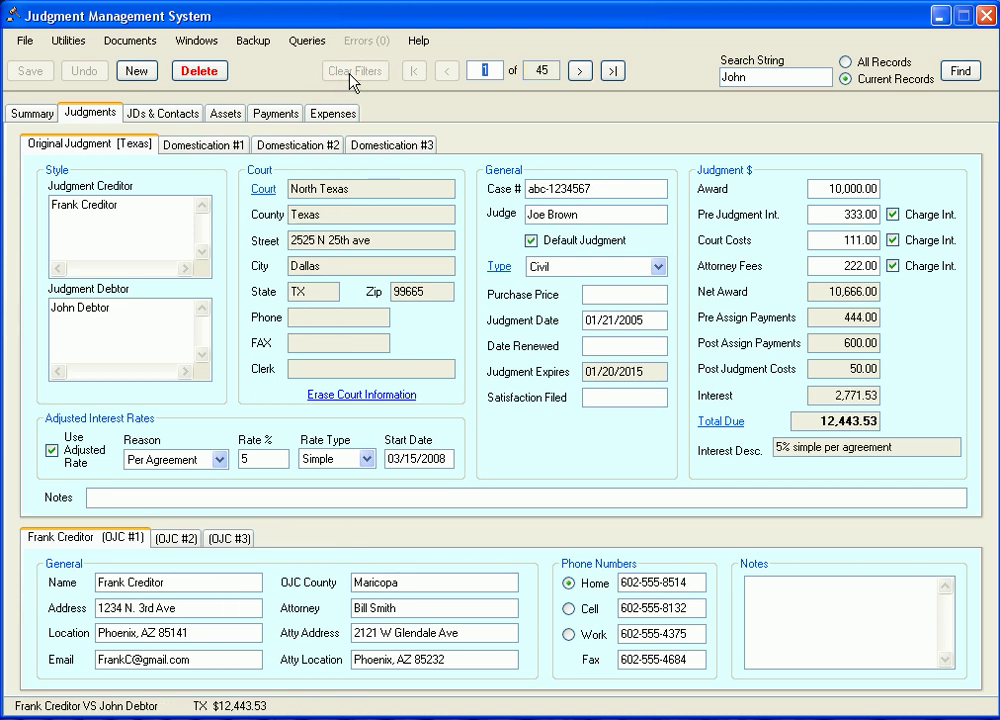
click(172, 118)
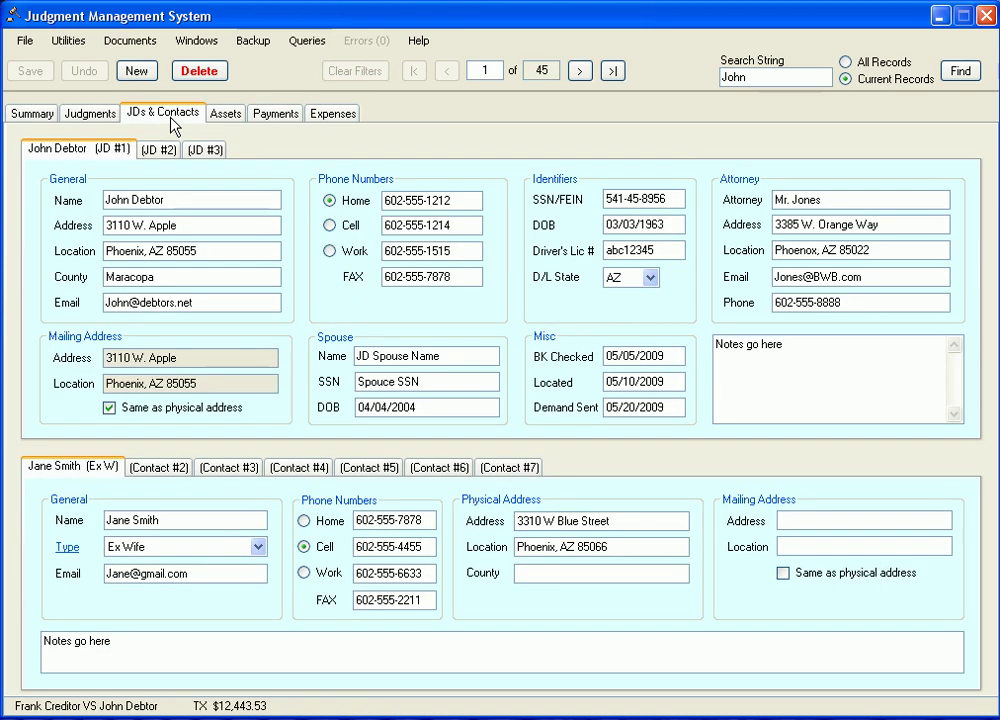
right_click(66, 204)
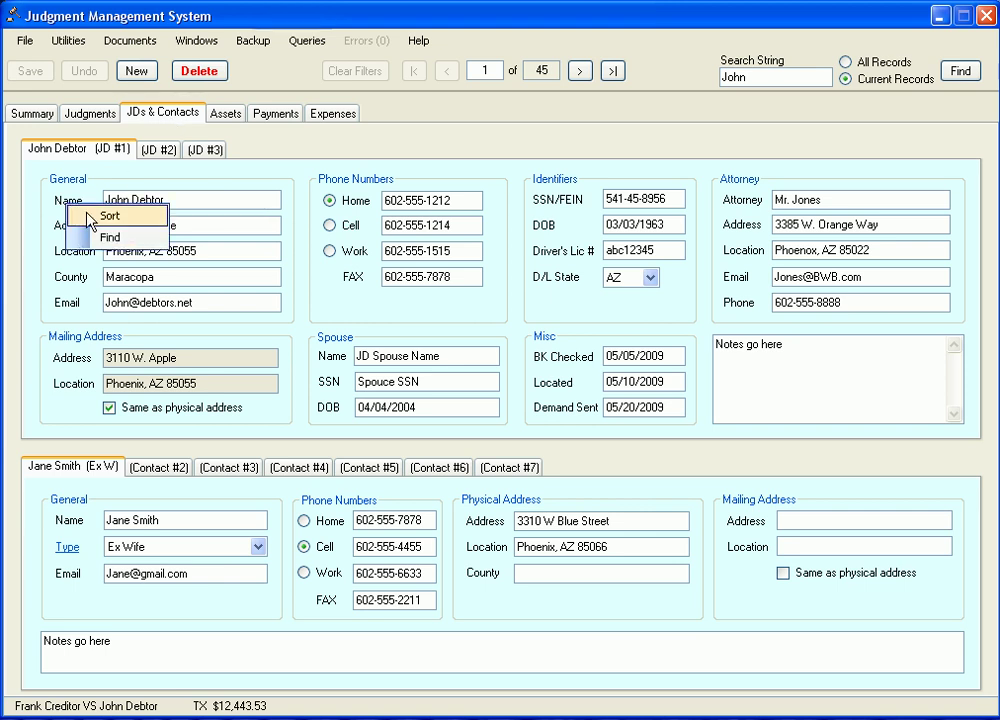
click(95, 216)
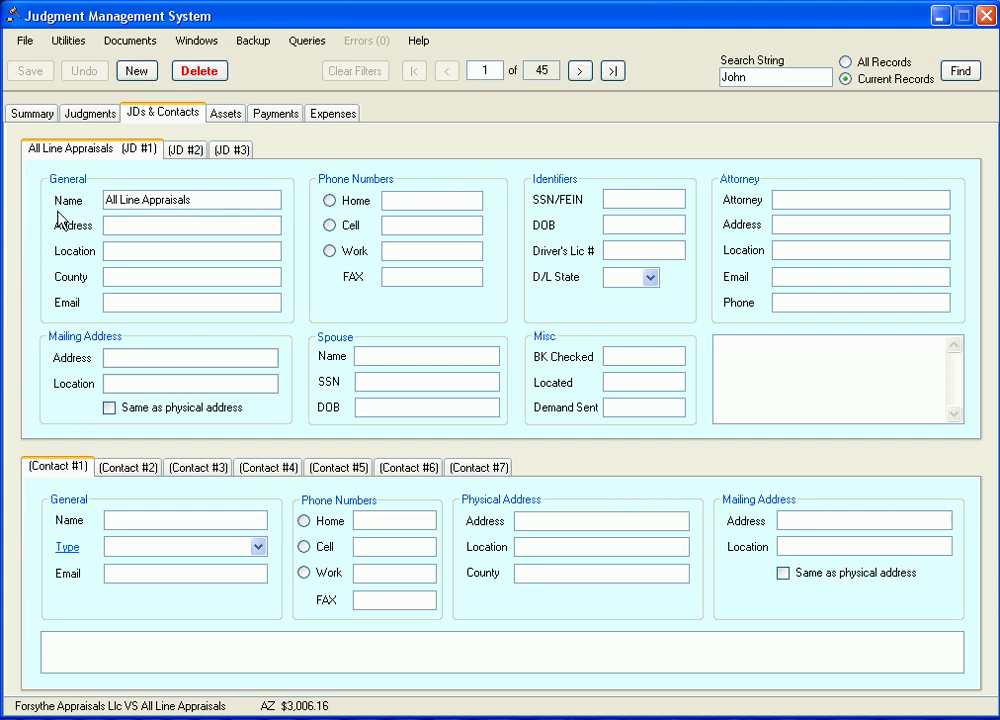
- Browse forward one record at a time through the sorted debtors up to record 18
click(580, 72)
click(580, 72)
click(580, 72)
click(580, 72)
click(580, 72)
click(580, 72)
click(580, 72)
click(580, 72)
click(580, 72)
click(580, 72)
click(580, 72)
click(580, 72)
click(580, 72)
click(580, 72)
click(580, 72)
click(580, 72)
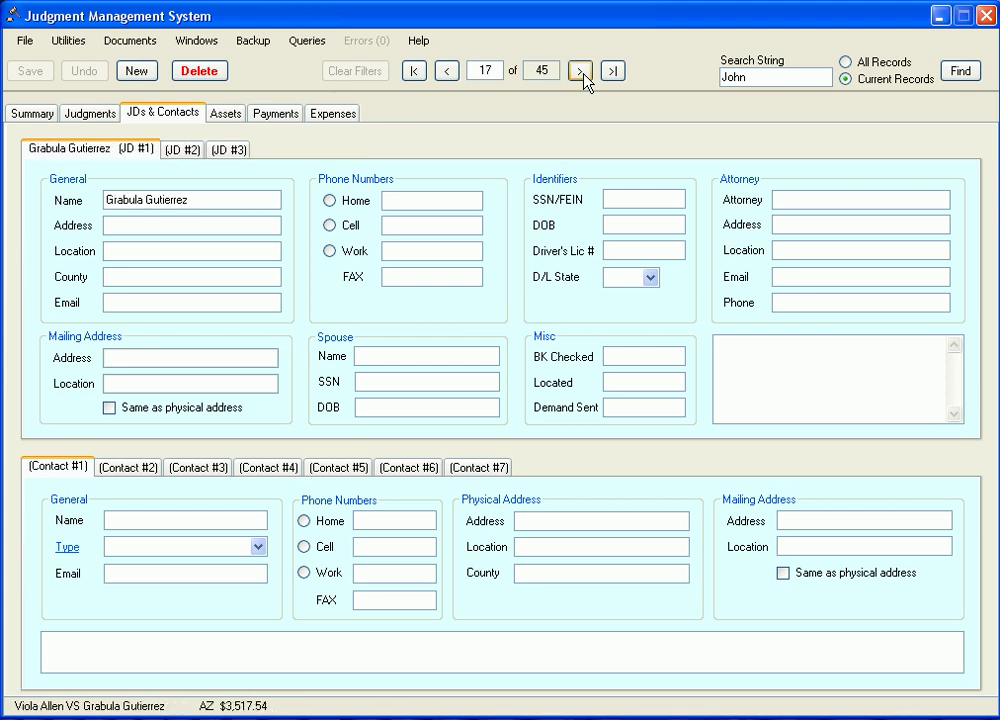
click(580, 72)
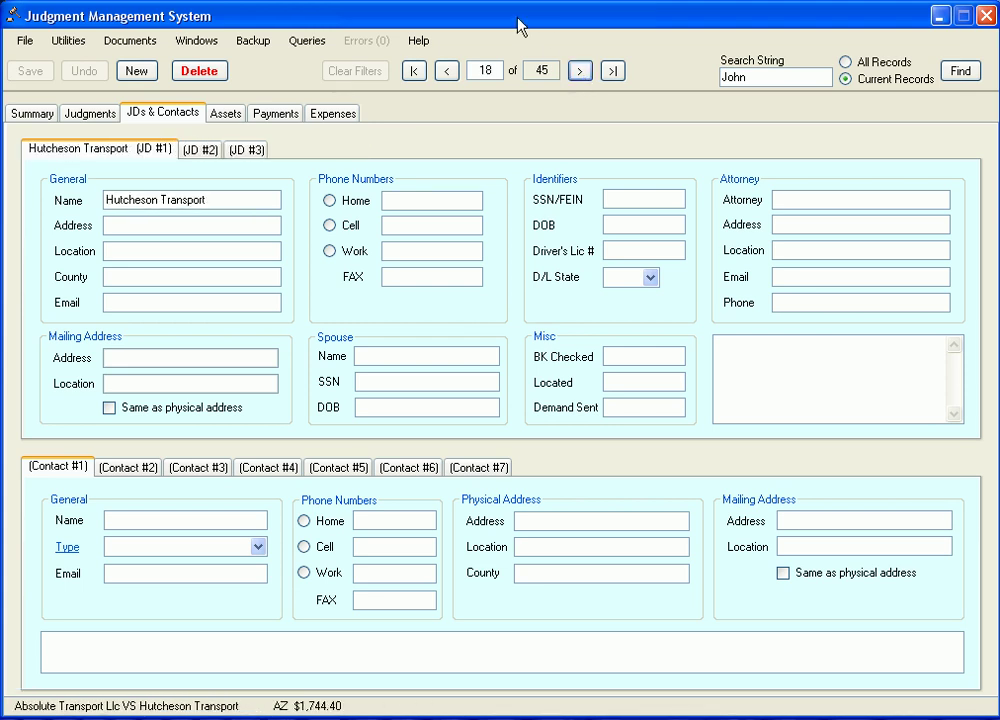
- Return to the summary and sort the records by Record ID
click(30, 114)
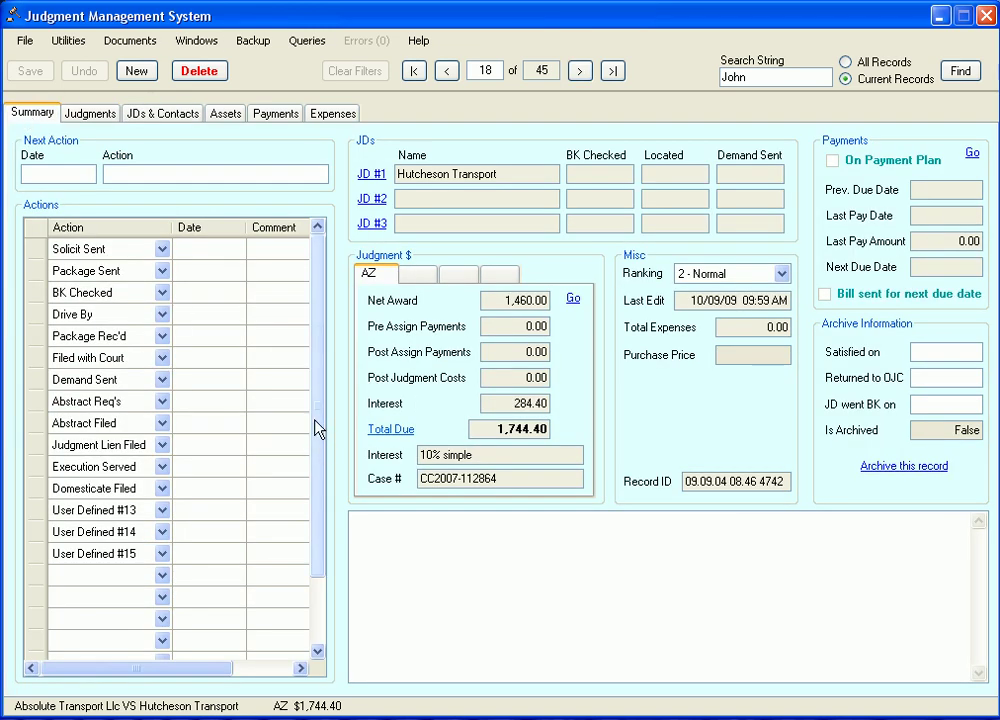
right_click(656, 481)
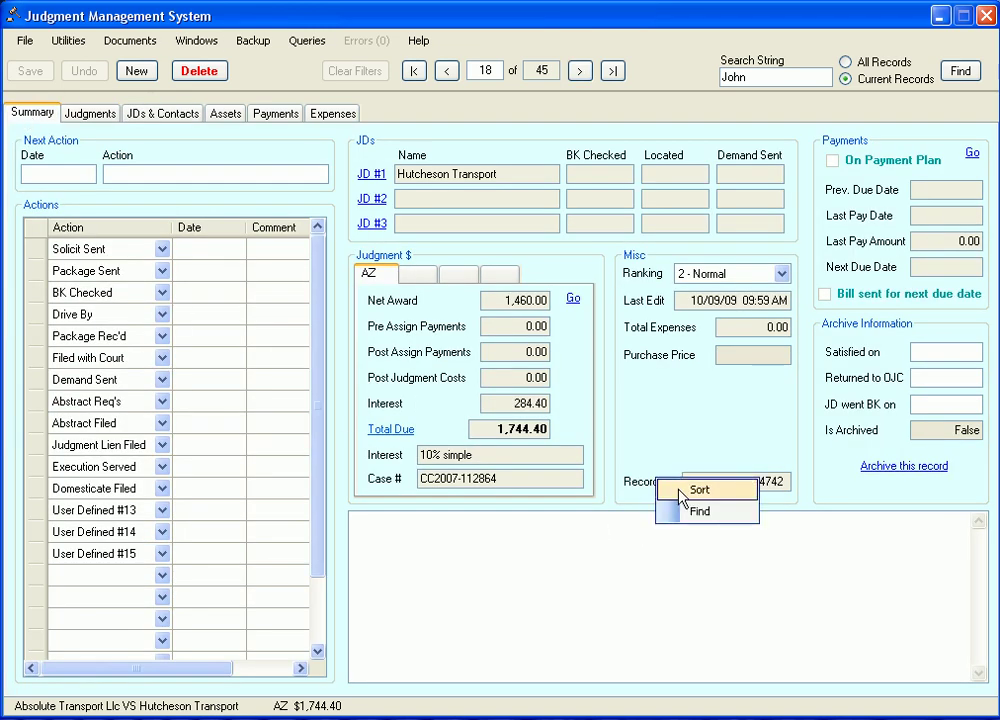
click(690, 490)
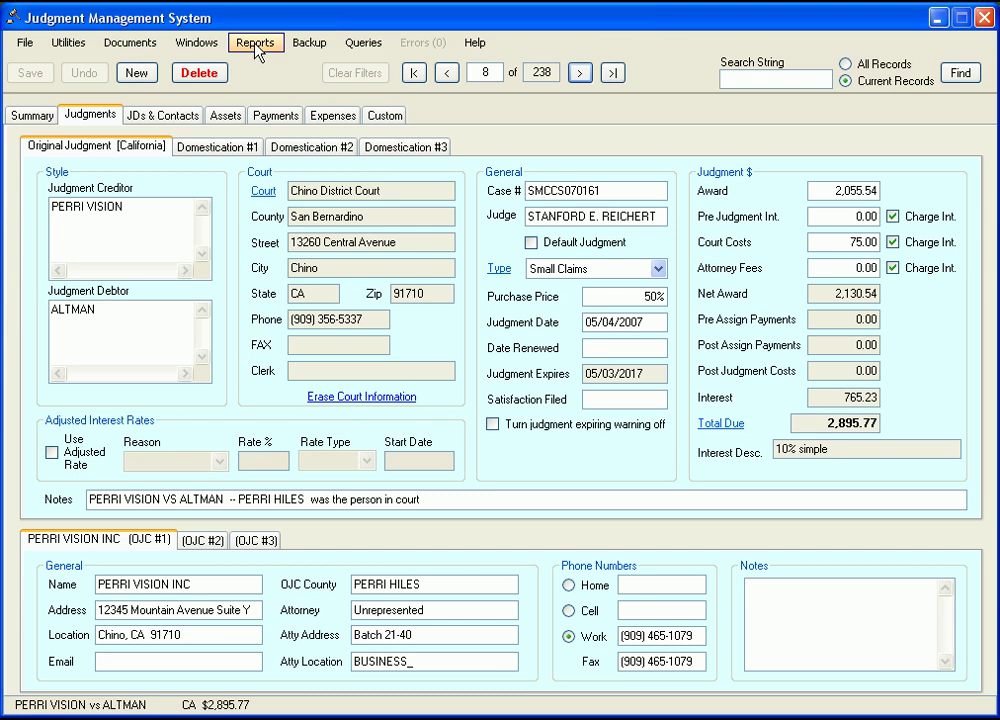
- Find the current records whose court state exactly matches TX
right_click(262, 293)
click(302, 328)
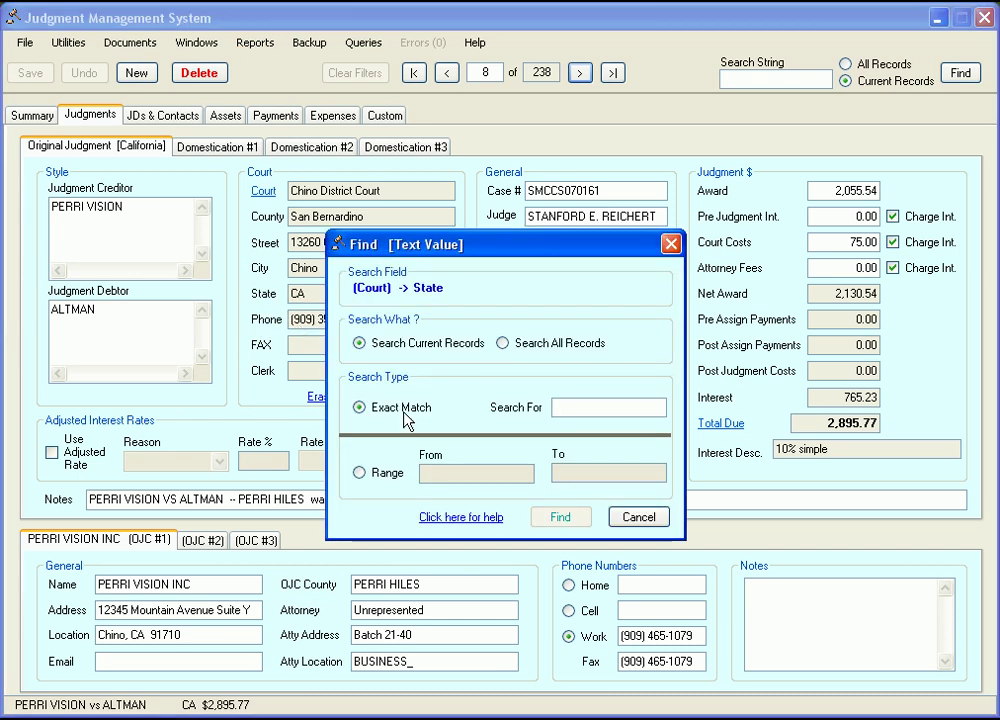
text(TX)
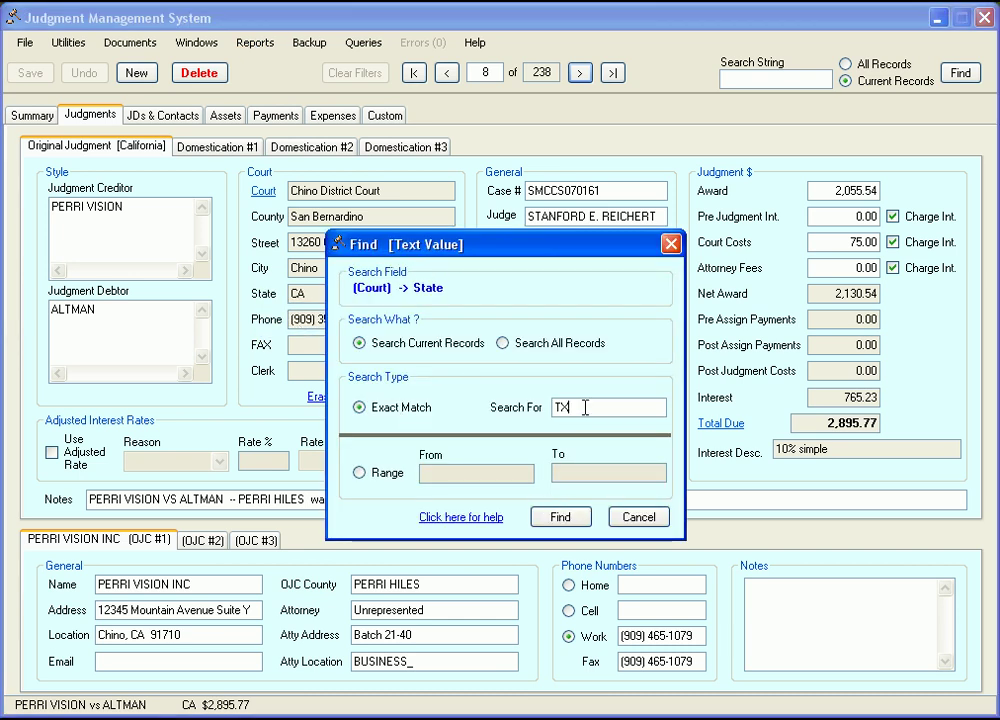
click(568, 520)
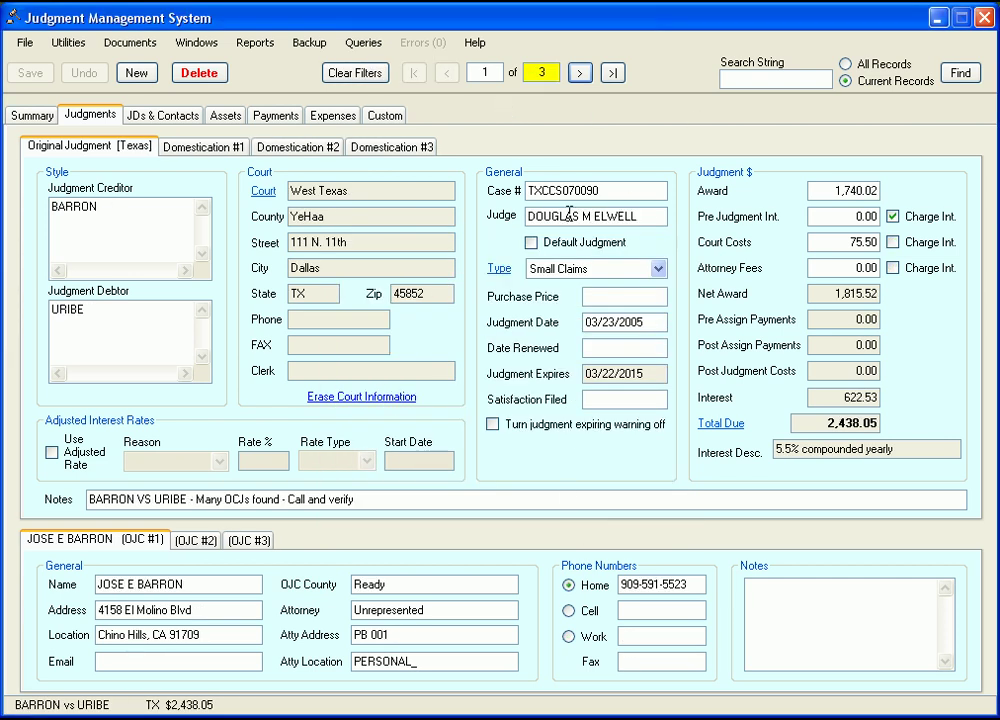
- Generate a portfolio report titled "Portfolio - TX" from only the currently selected records, with no sort field
click(253, 42)
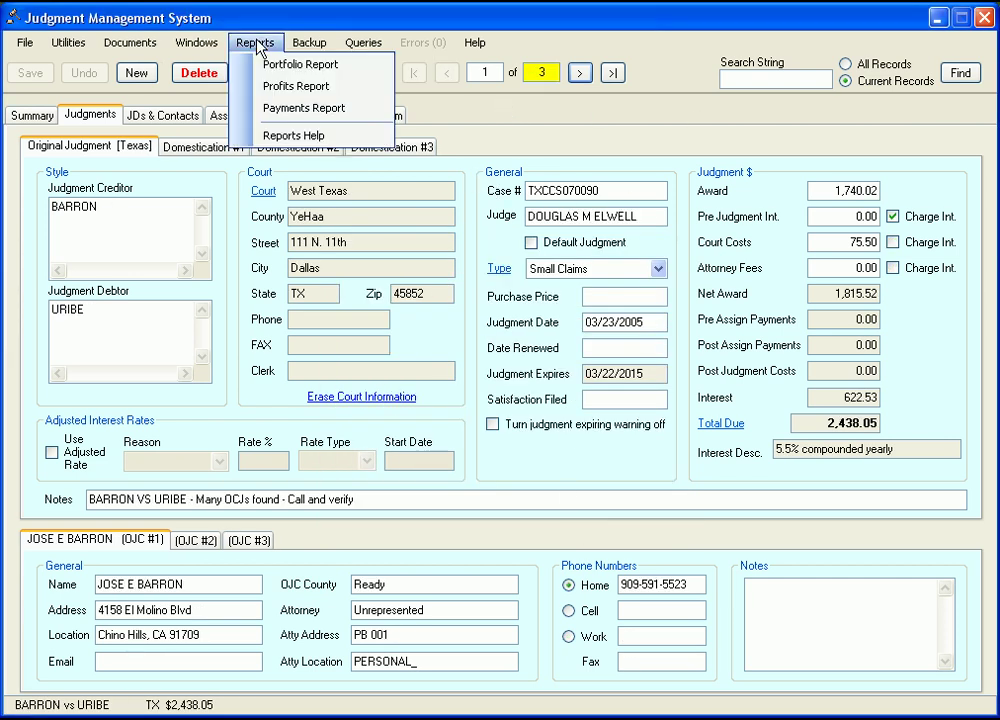
click(282, 70)
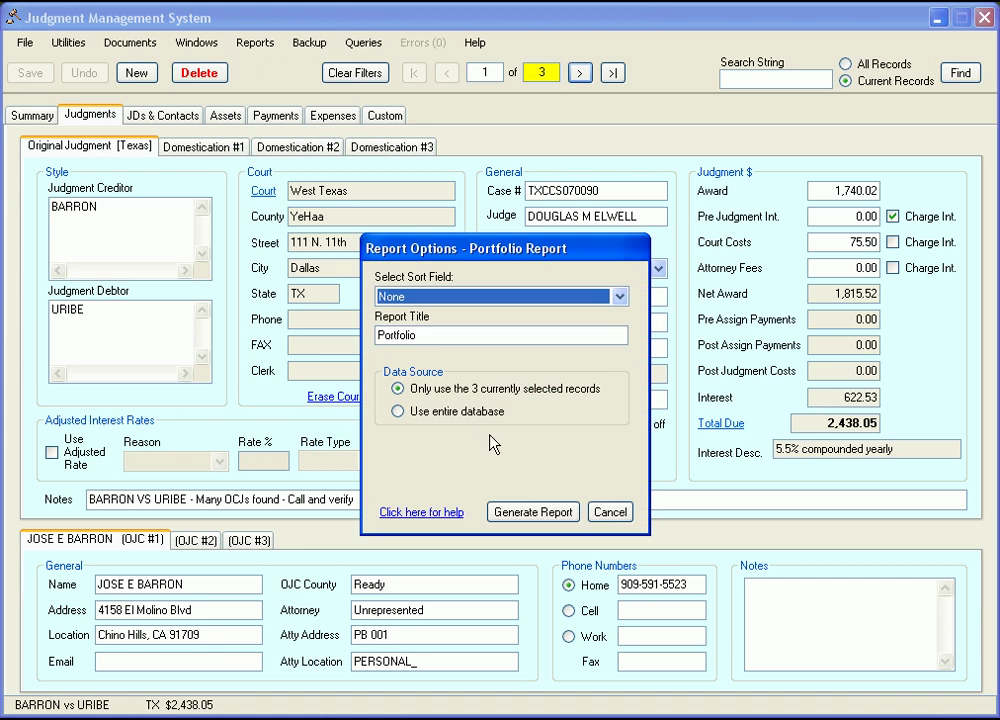
click(447, 336)
text(- )
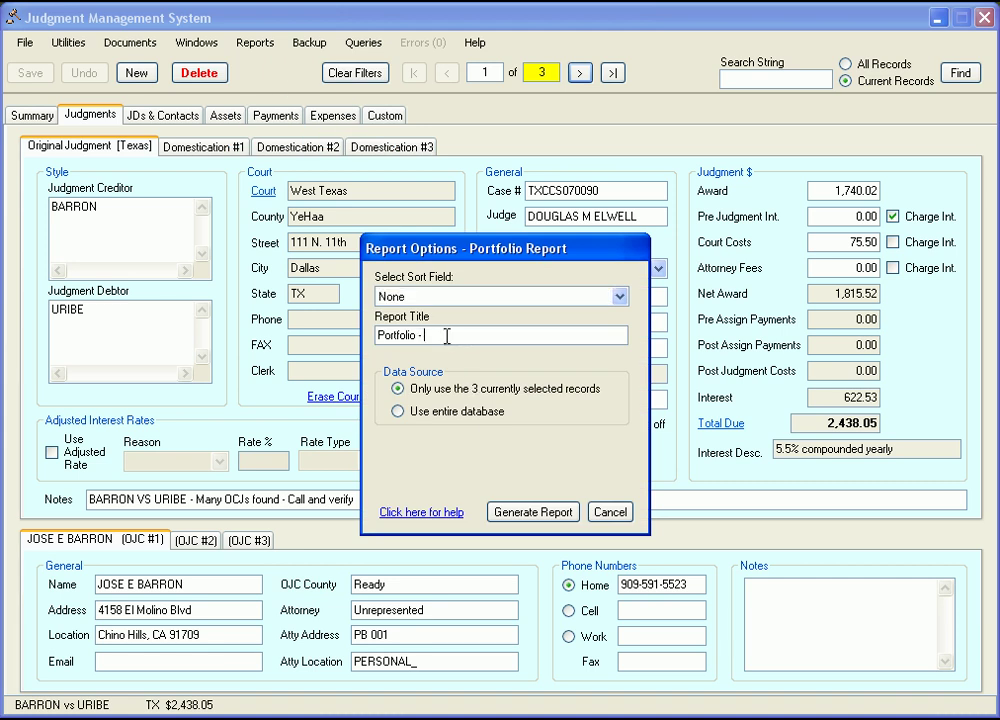
text(TX)
click(452, 297)
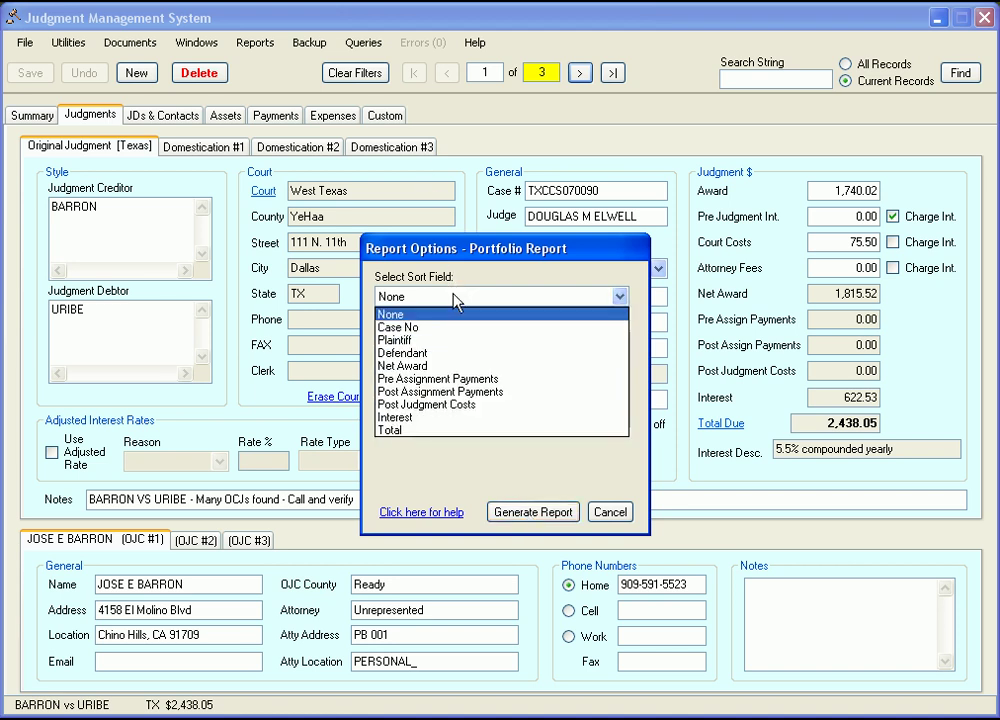
click(455, 298)
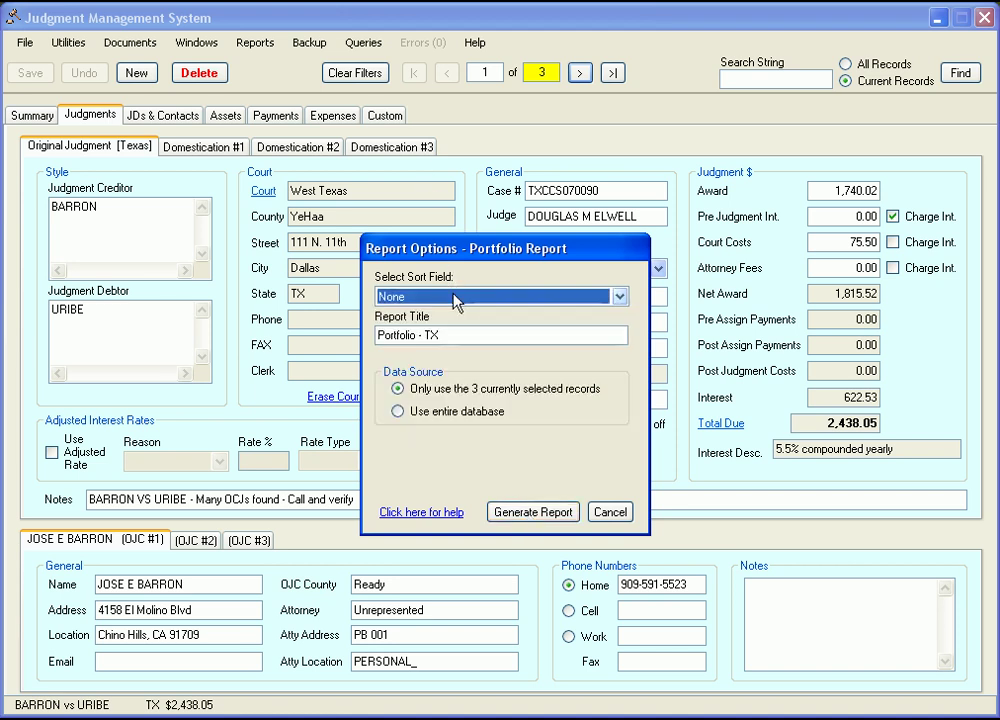
click(530, 520)
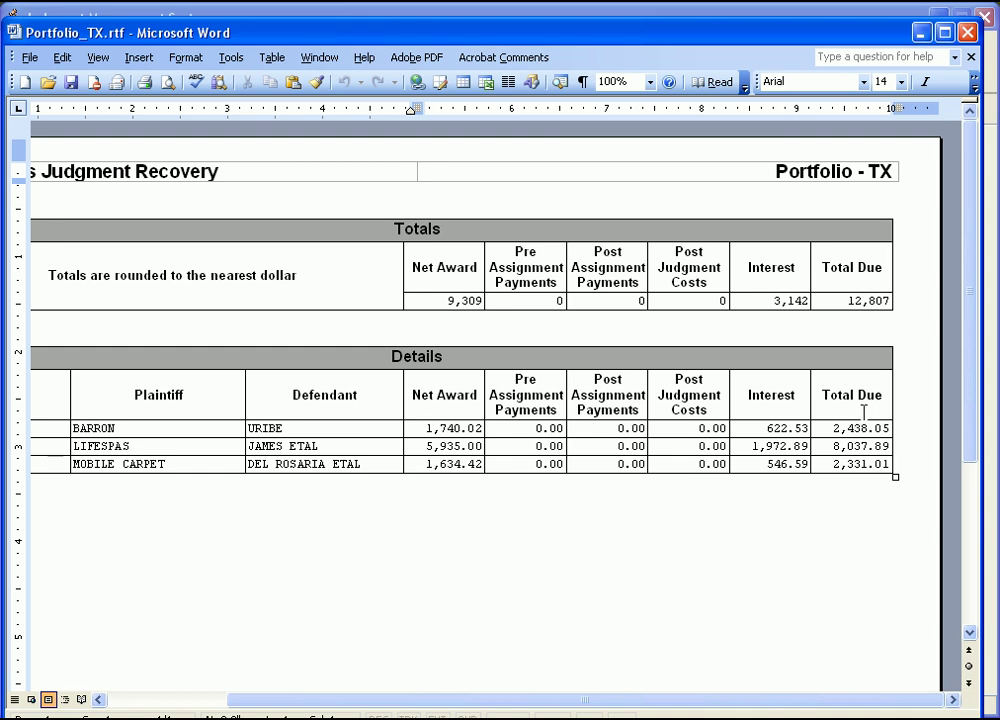
- Review the totals and details tables in the generated TX portfolio report and close the document
drag(420, 254, 762, 313)
click(761, 268)
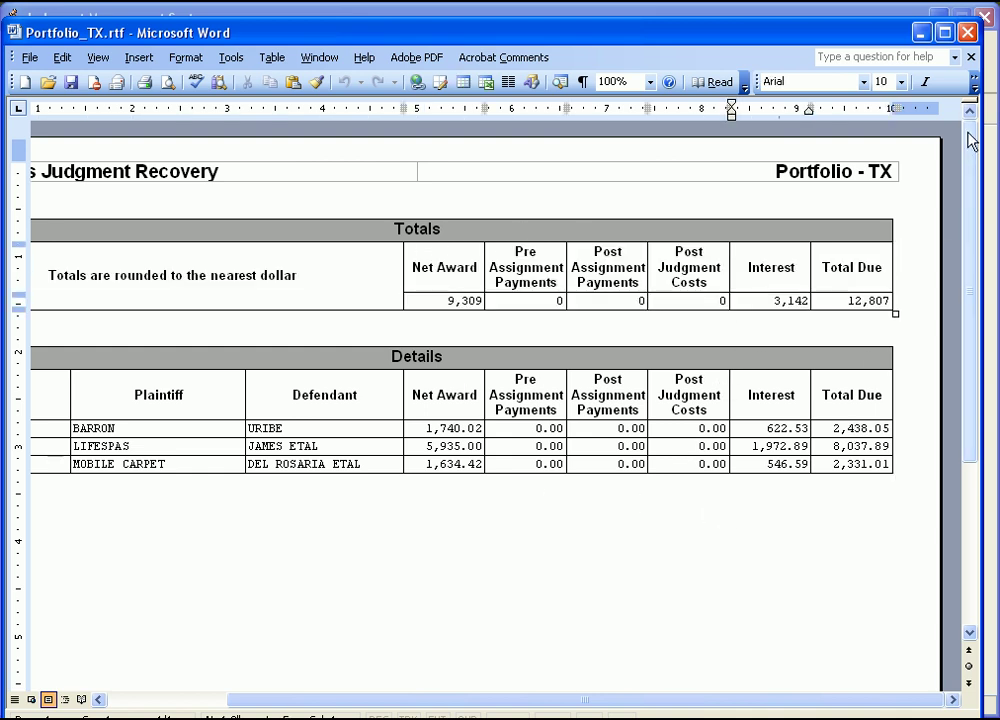
click(967, 32)
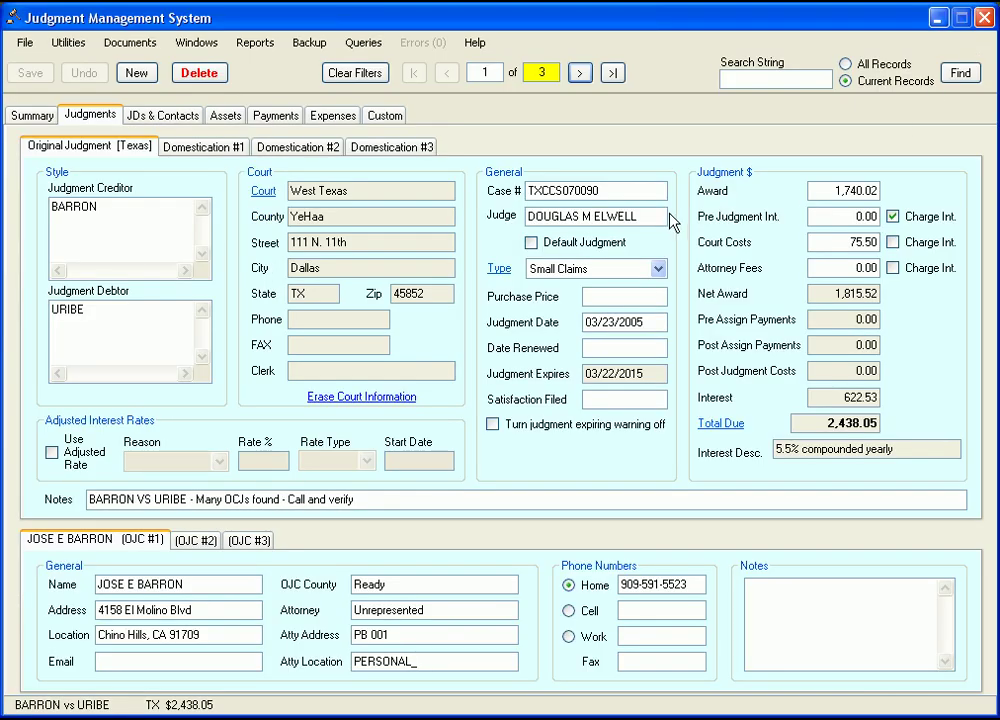
click(247, 44)
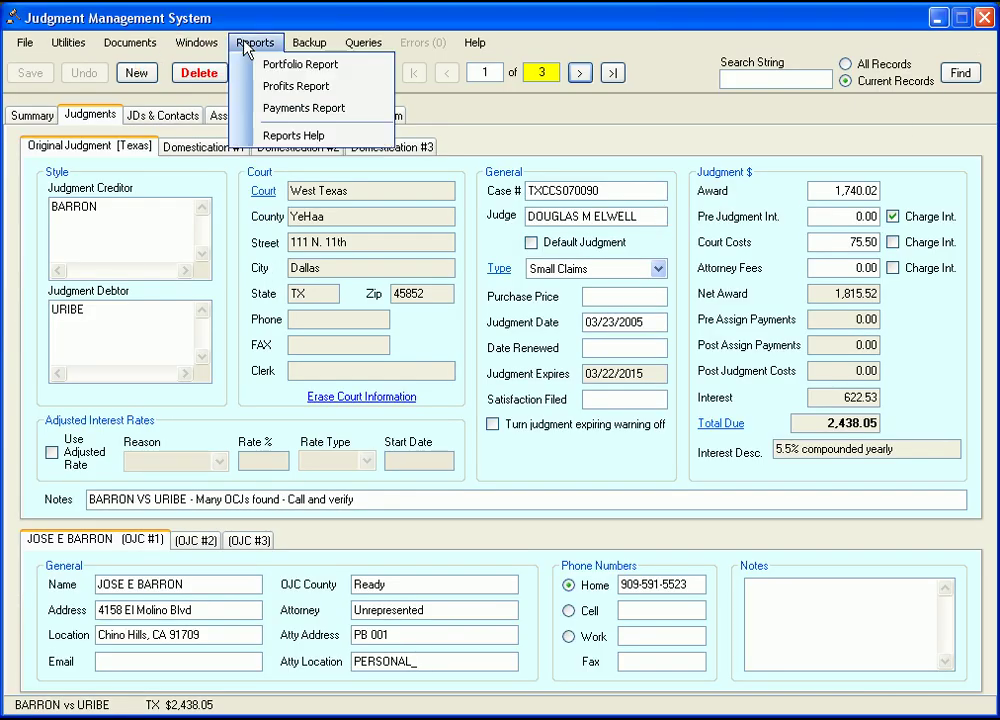
click(339, 68)
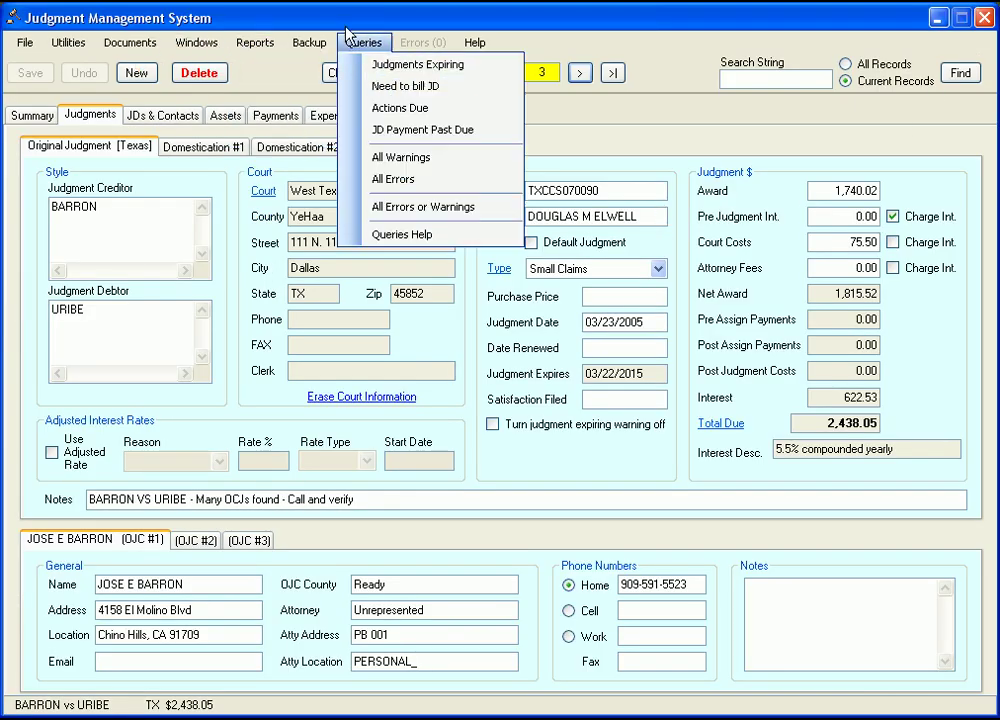
click(340, 62)
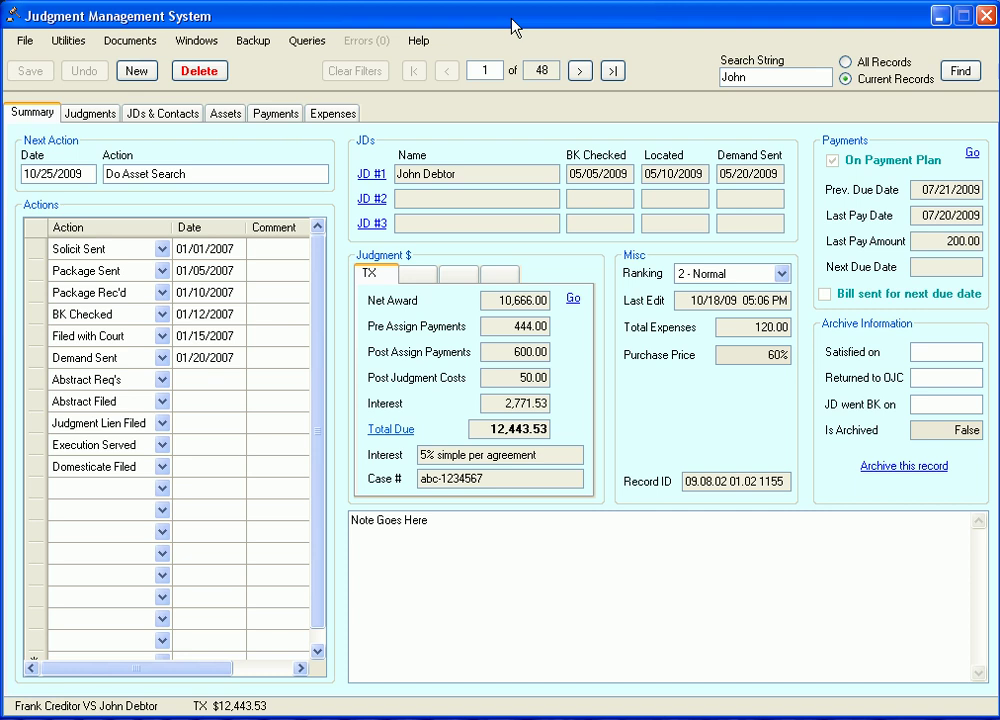
- Query all records with warnings and browse through them one by one to examine each record's warning messages
click(306, 44)
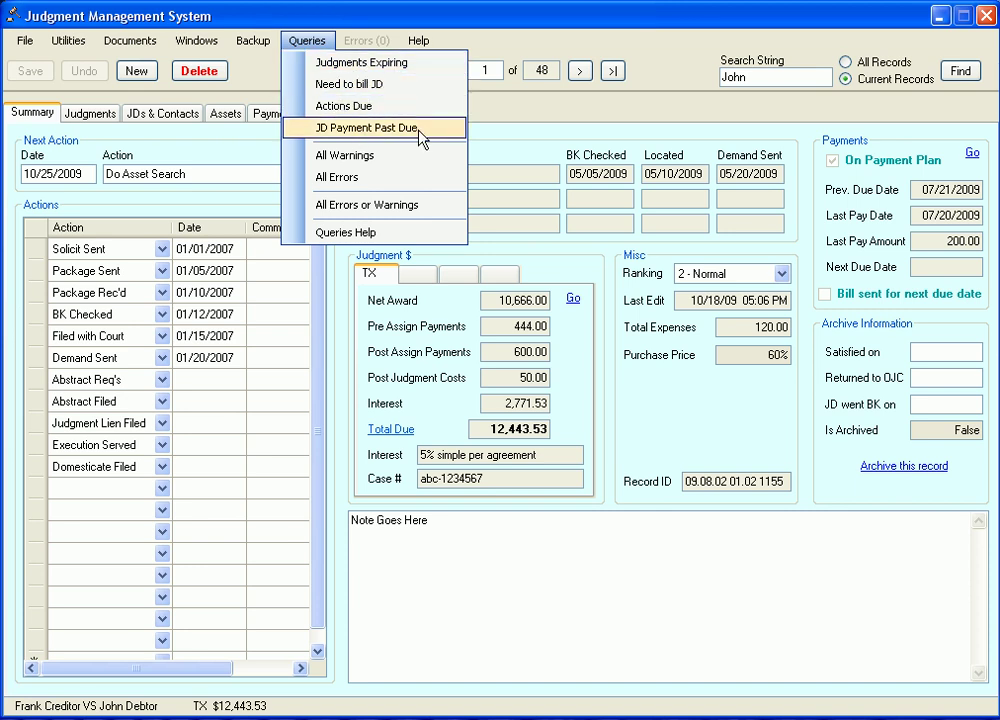
click(345, 157)
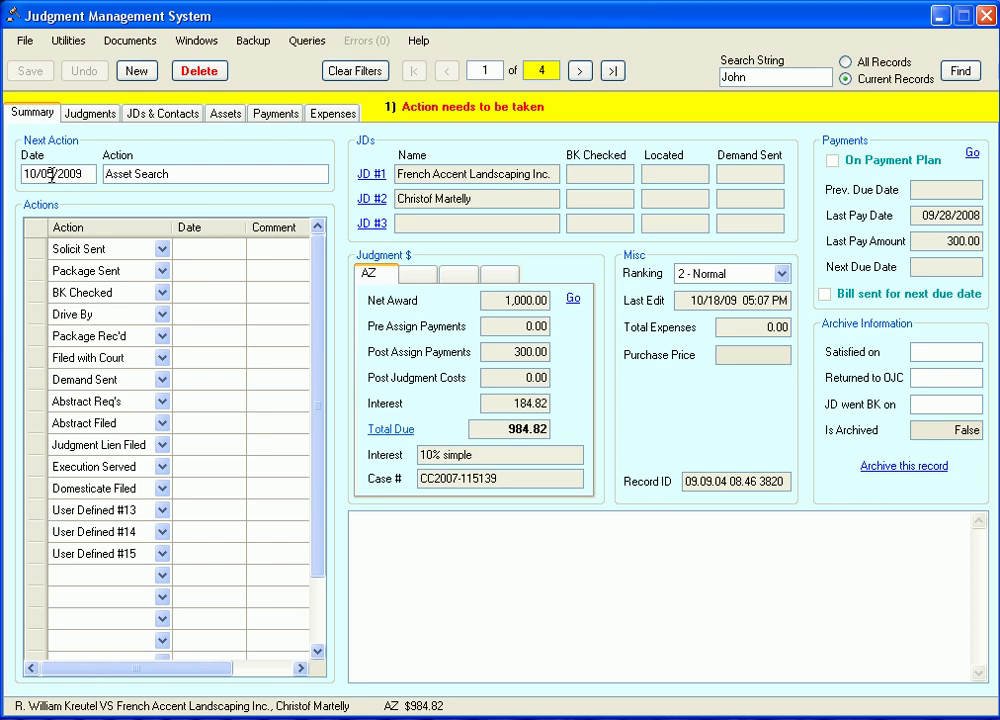
click(579, 71)
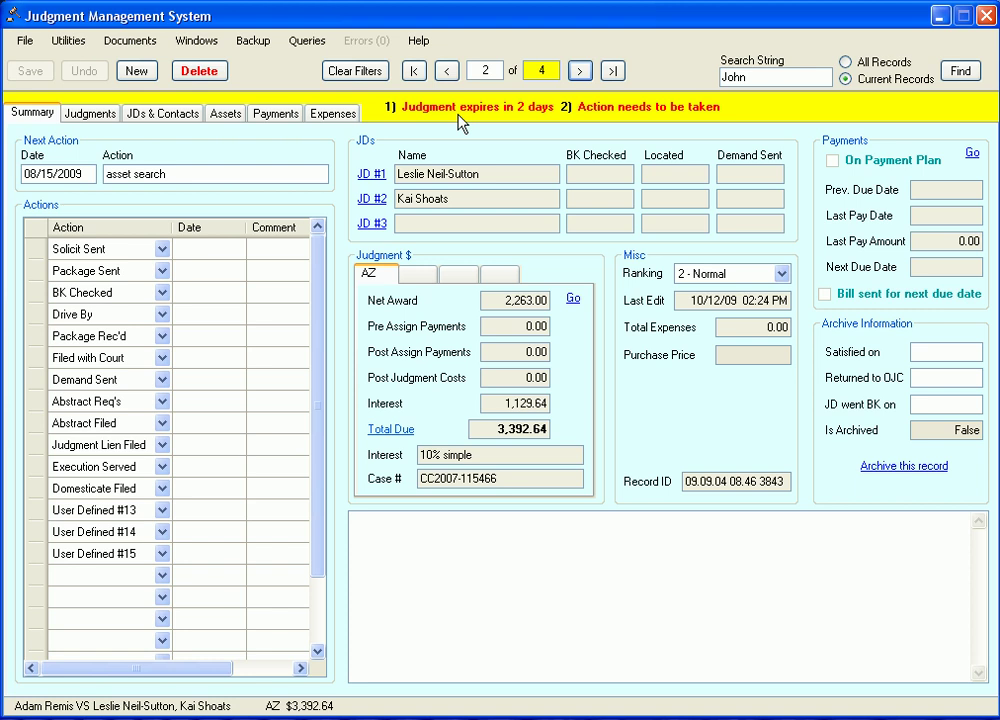
click(581, 72)
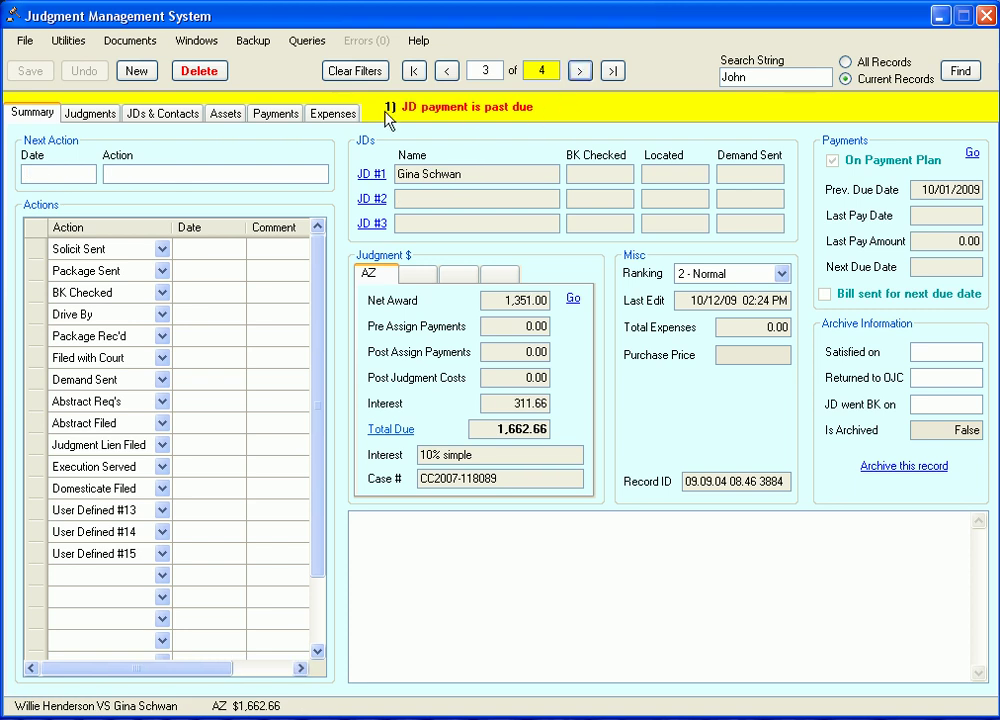
click(581, 72)
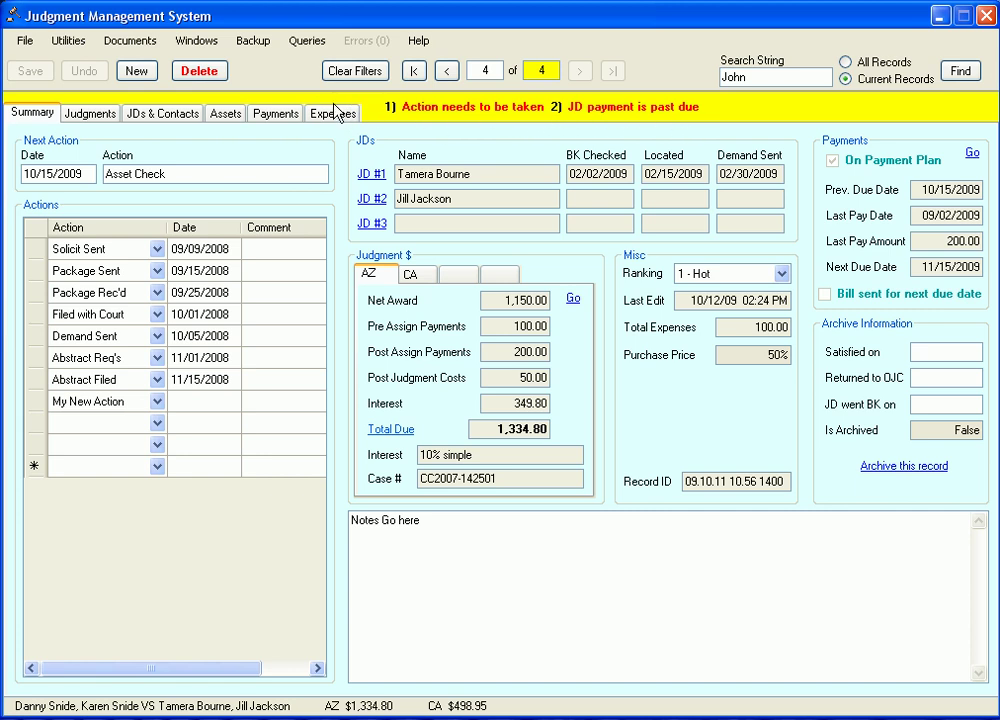
- Query all records that contain errors
click(307, 41)
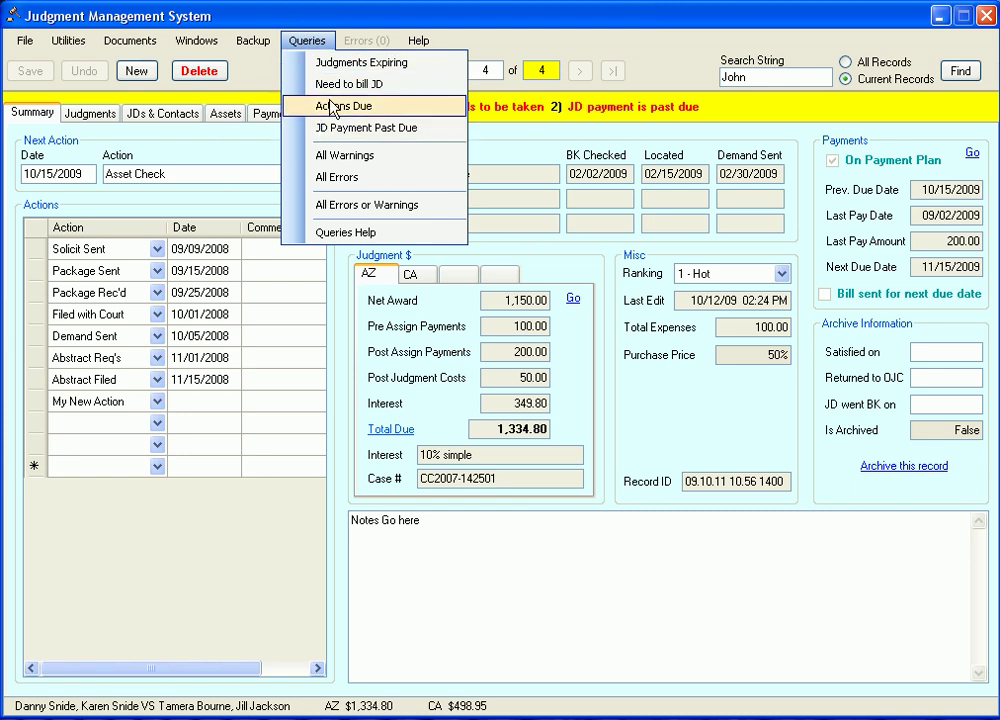
click(341, 179)
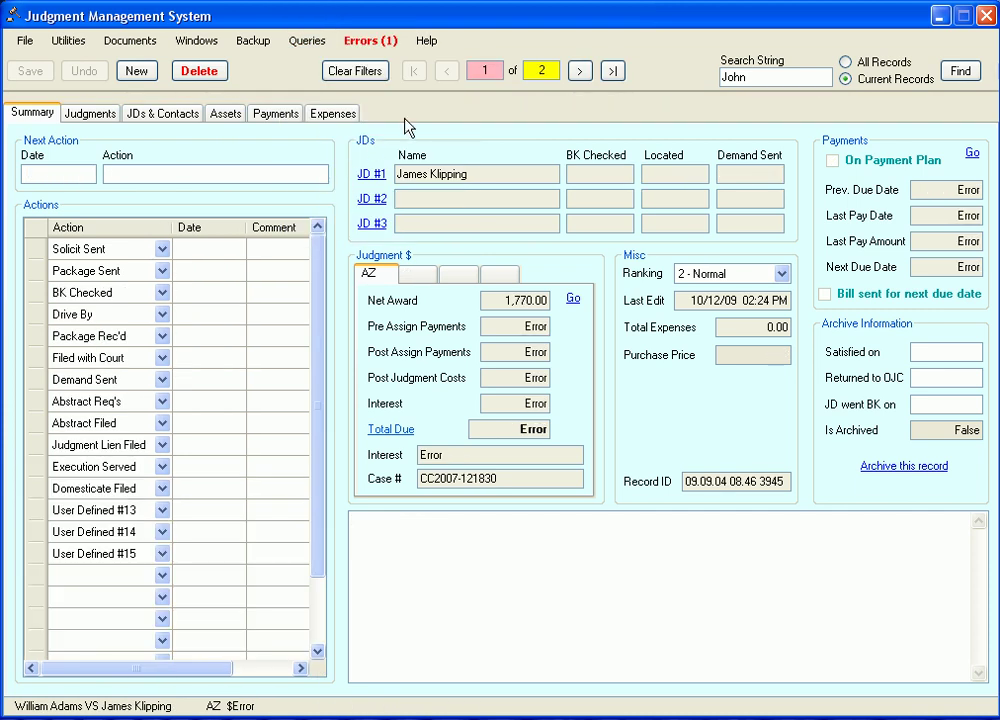
click(470, 72)
- Open the error list for the current record, check the problem, form, area and field of the entry, and close the list
click(365, 46)
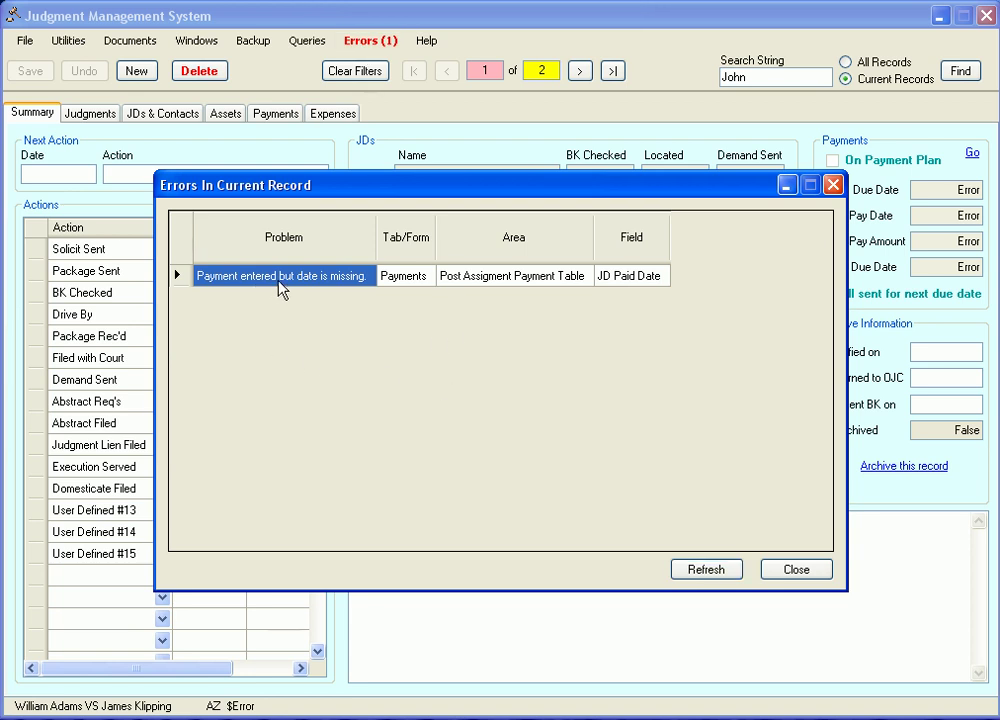
click(401, 279)
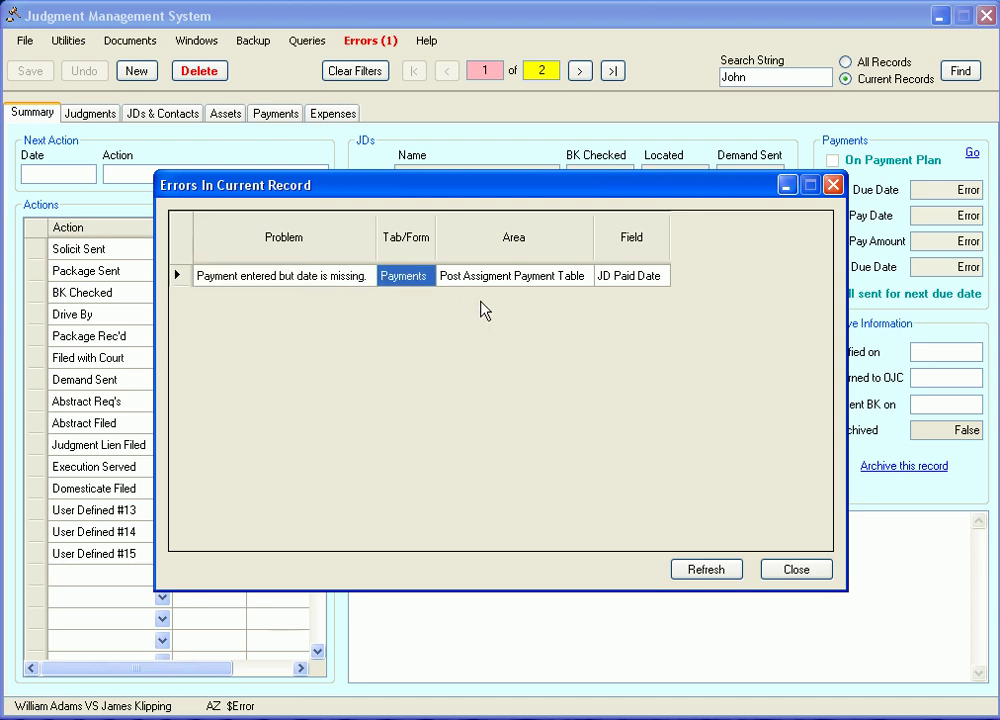
click(504, 280)
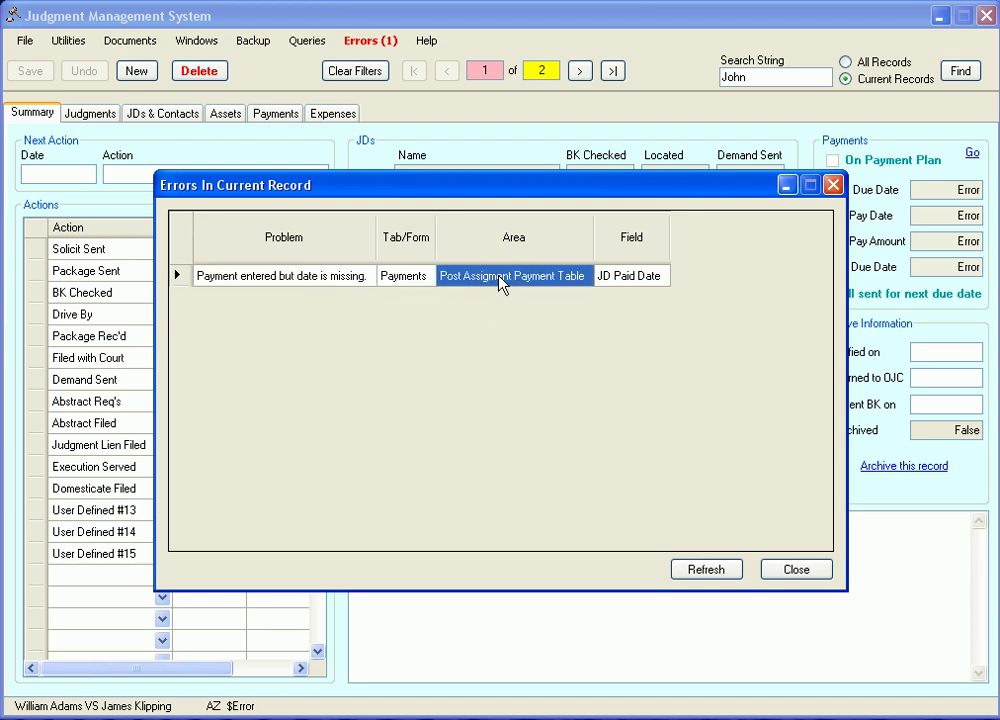
click(632, 284)
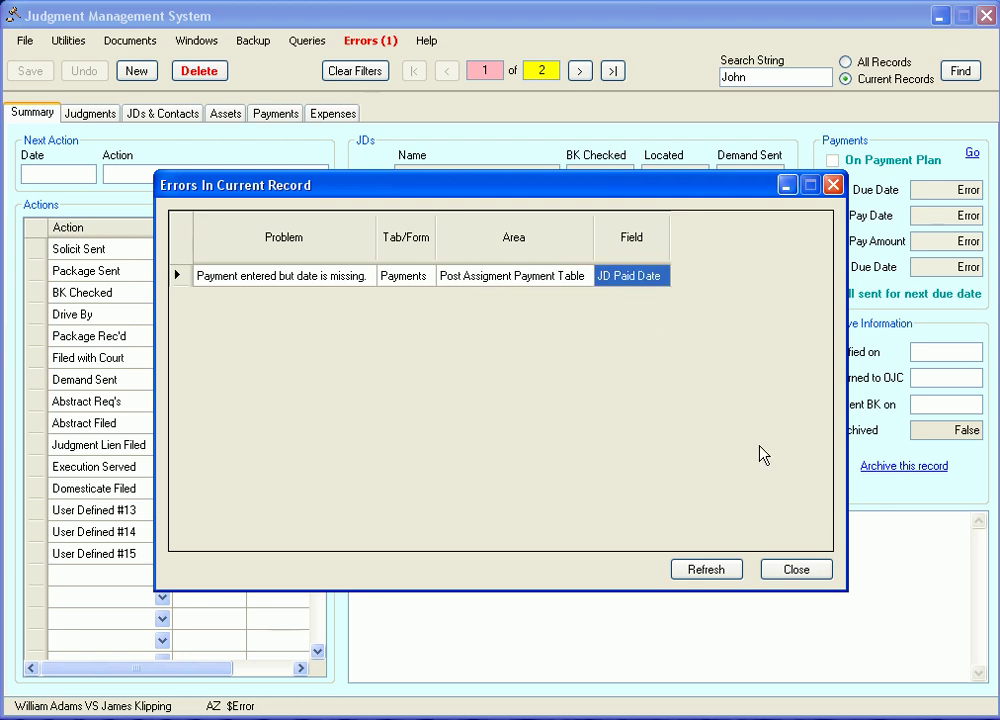
click(782, 572)
- Enter 1/1/2009 as the JD paid date of the 200.00 payment in the record's payments table and save the record
click(277, 113)
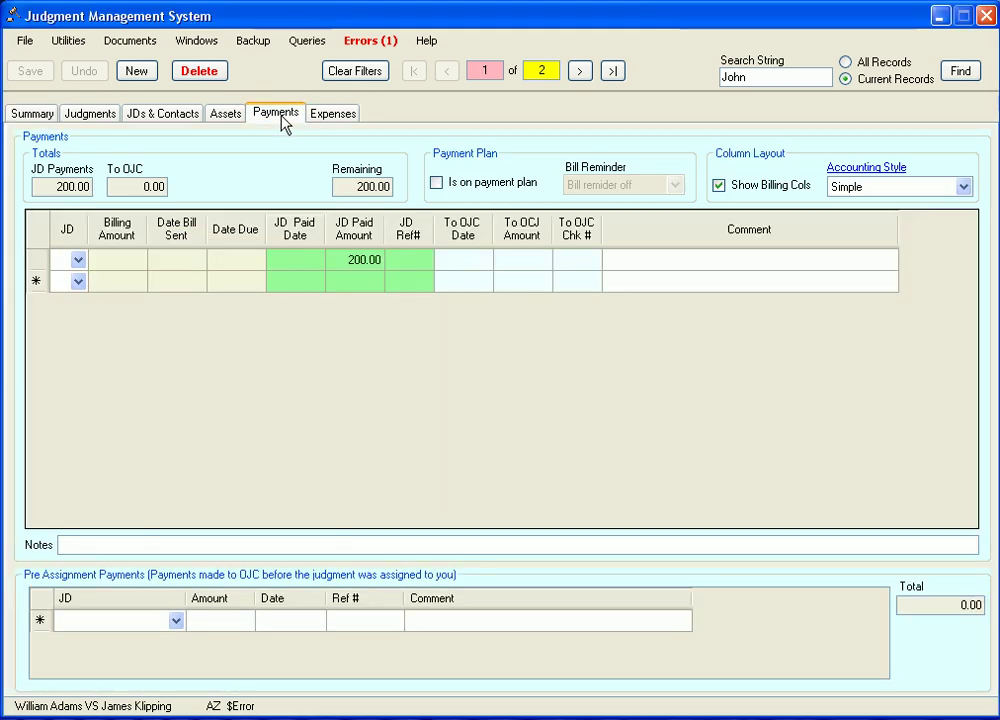
click(295, 262)
click(362, 262)
click(310, 258)
text(1/)
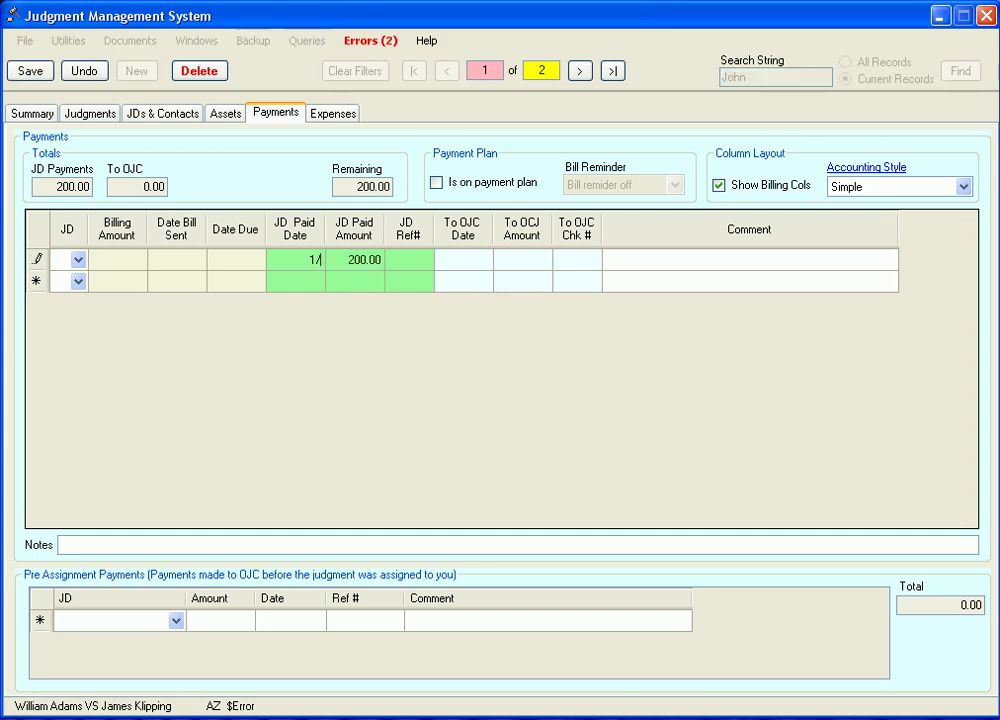
text(1/2009)
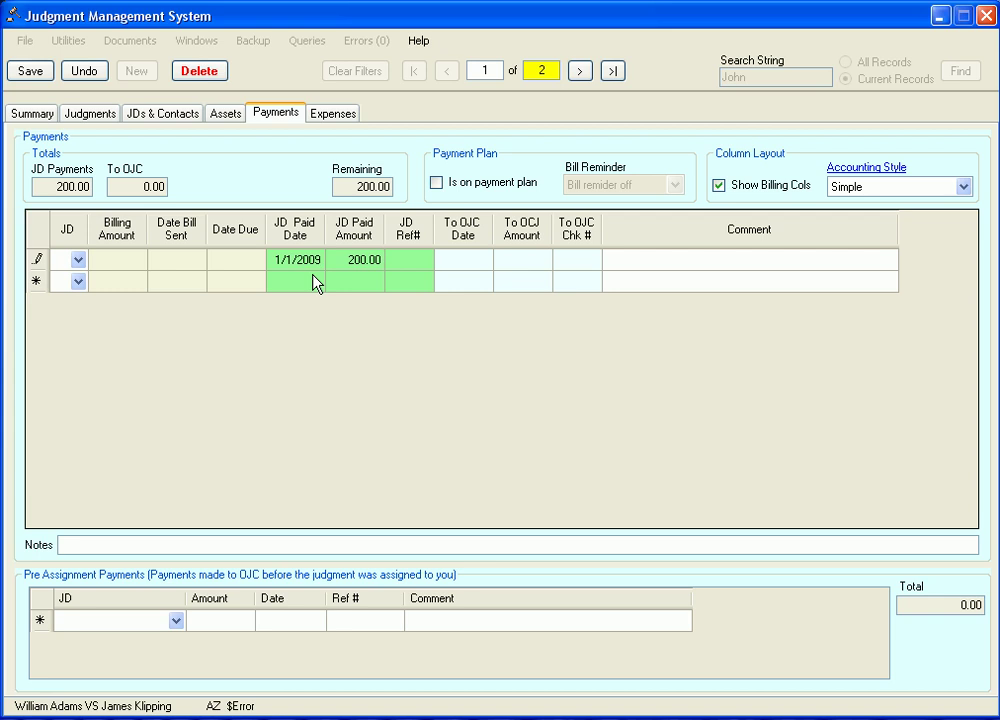
click(20, 78)
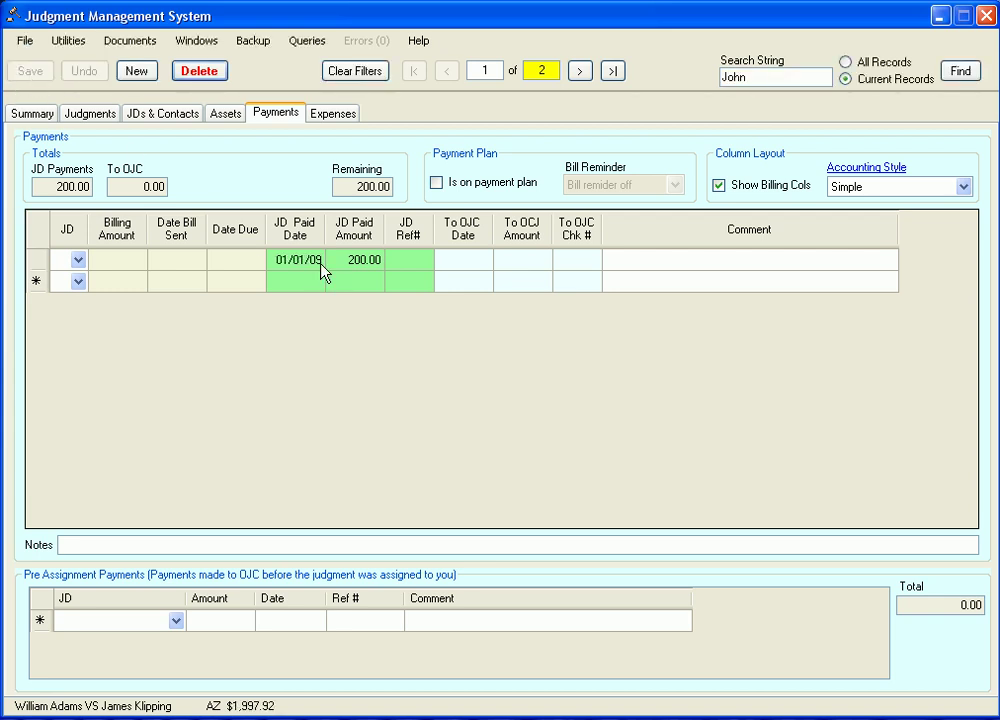